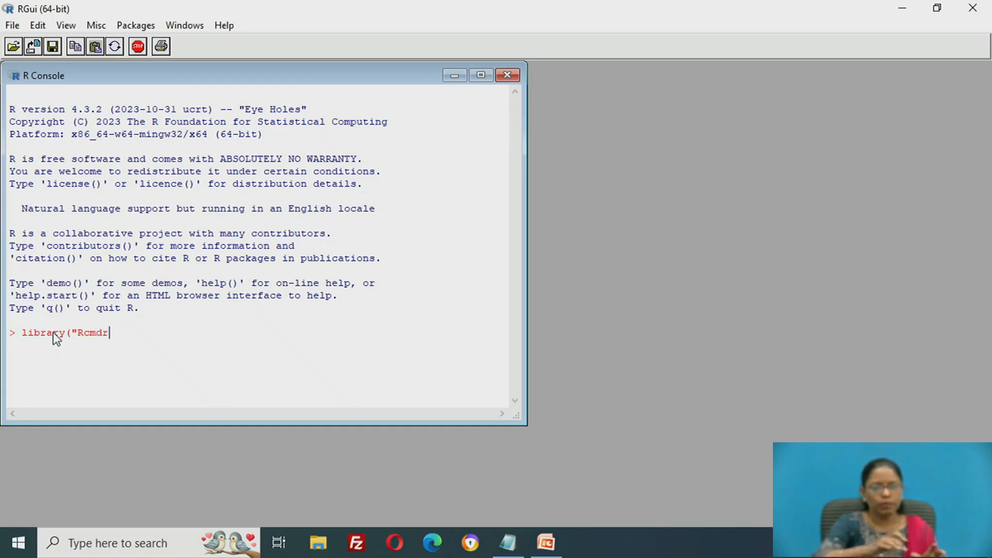
Load the R Commander package by running library("Rcmdr") in the R console
type("\"")
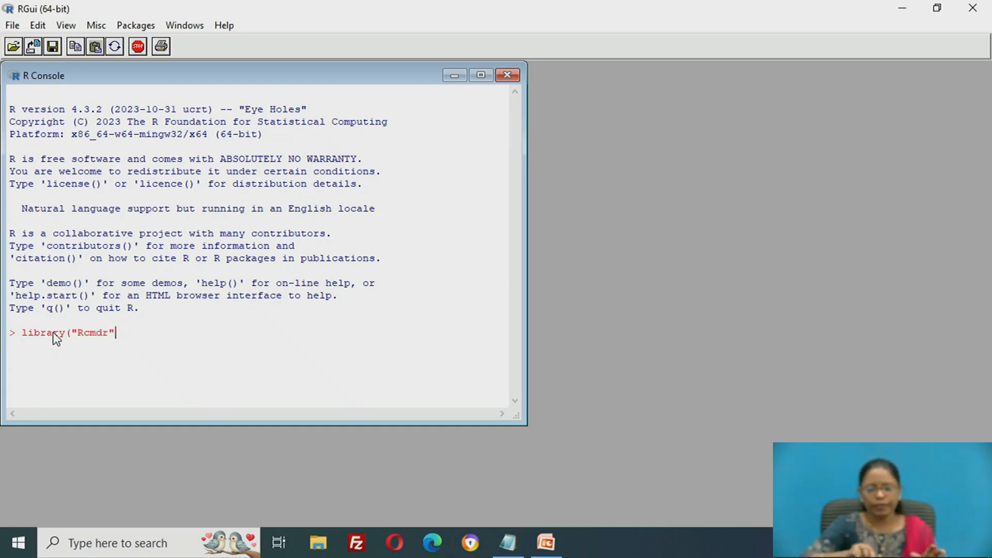
type(")")
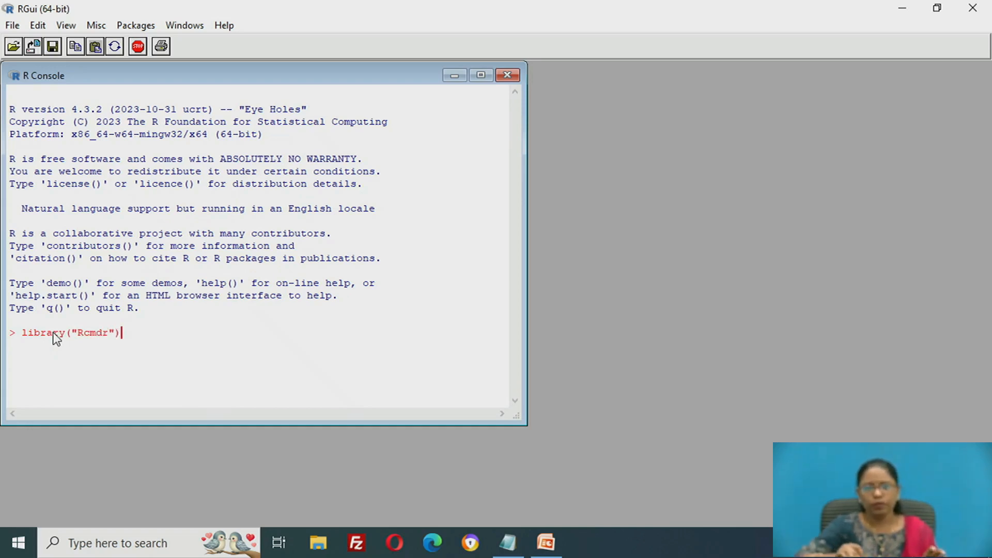
left_click(52, 331)
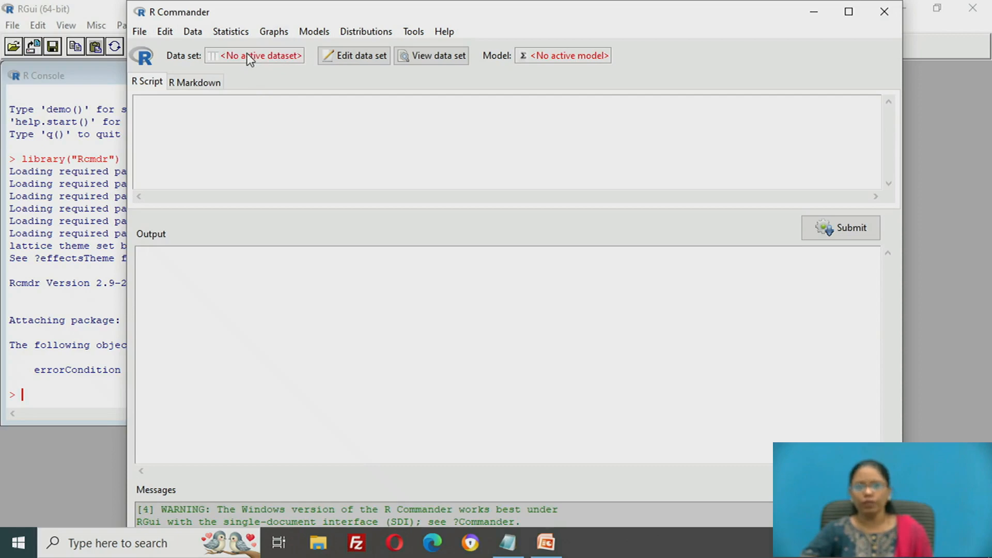
Return to the R console and read Data.csv into d with read.csv, using header=TRUE and sep = ','
left_click(62, 403)
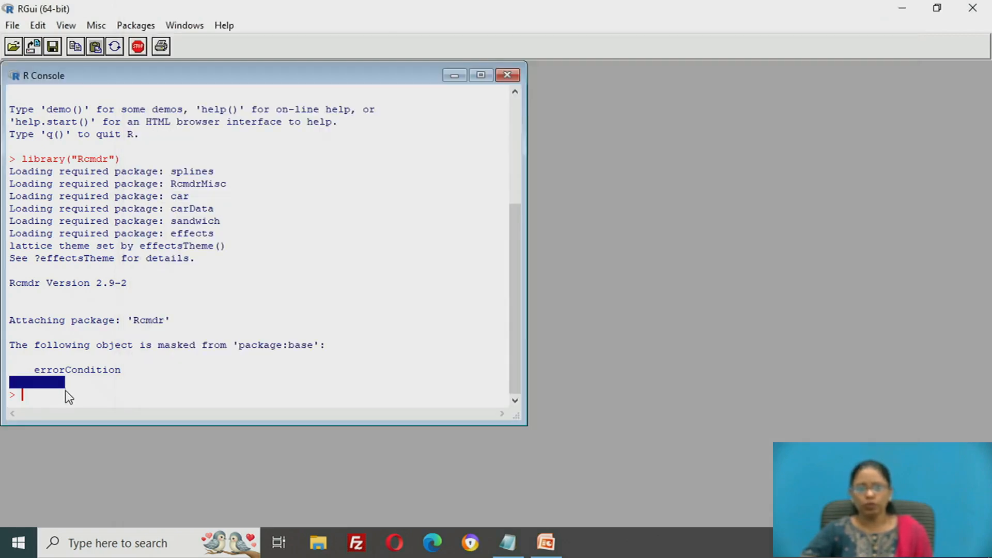
key("Up")
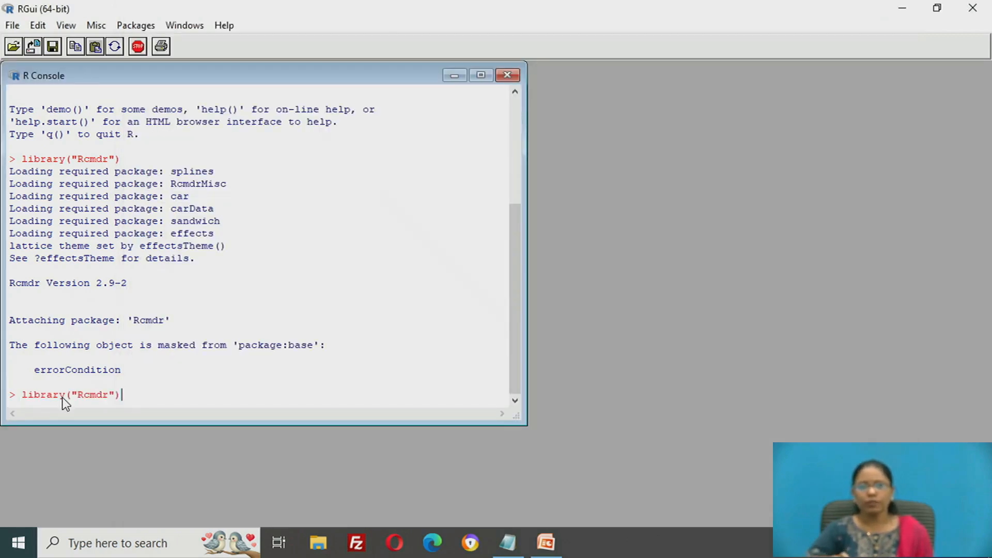
key("Down")
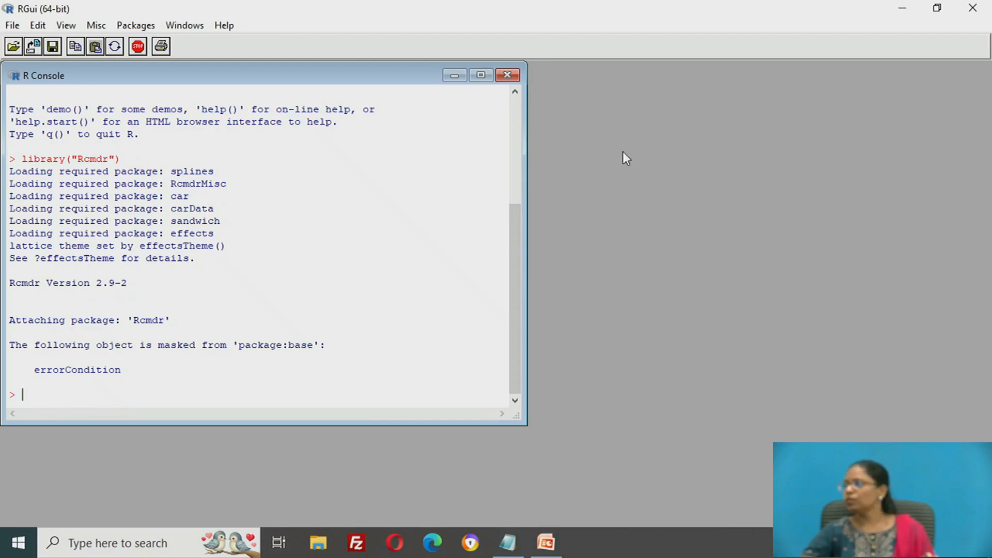
left_click(930, 11)
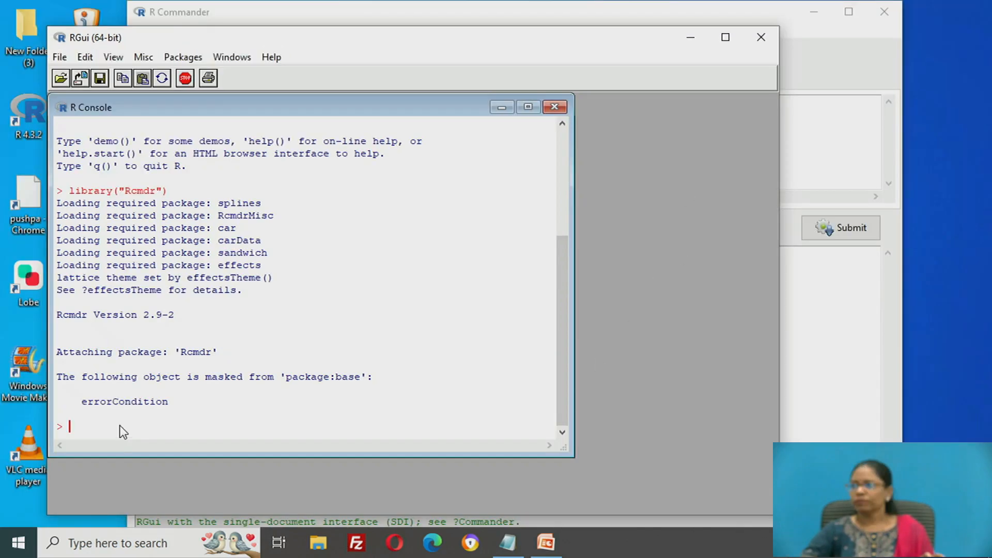
type("d <- read.csv('Data.csv',header=TRUE, sep = ',')")
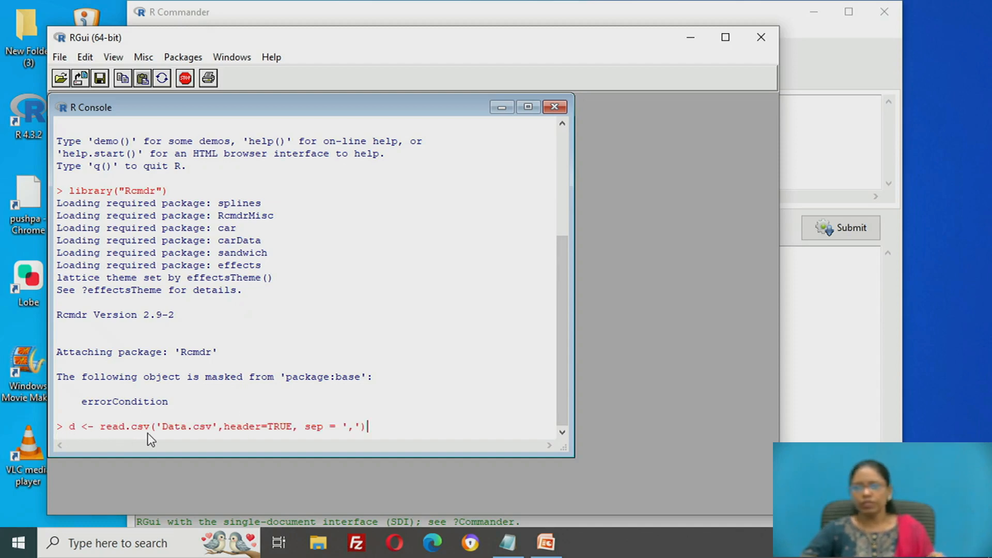
key("Return")
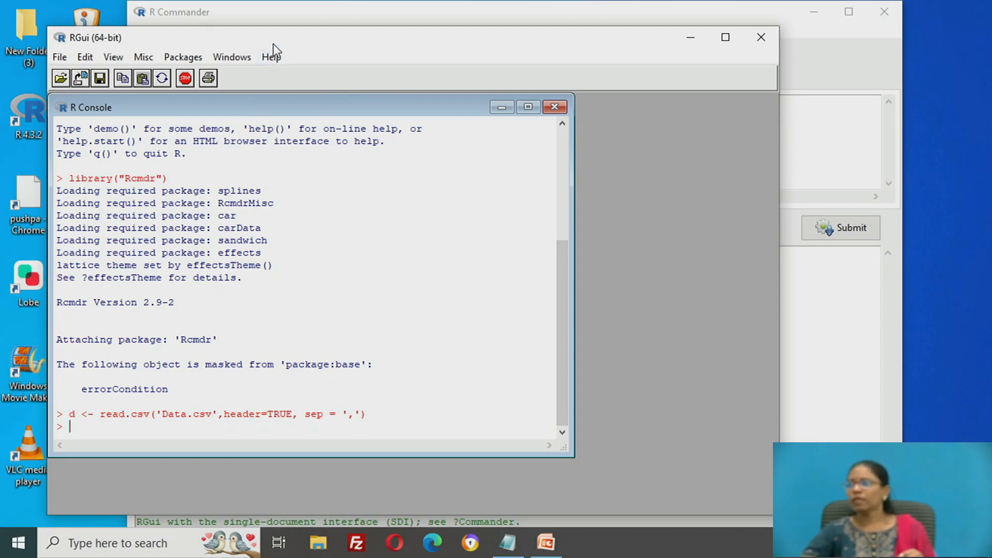
Switch to R Commander and make d the active data set
left_click(286, 15)
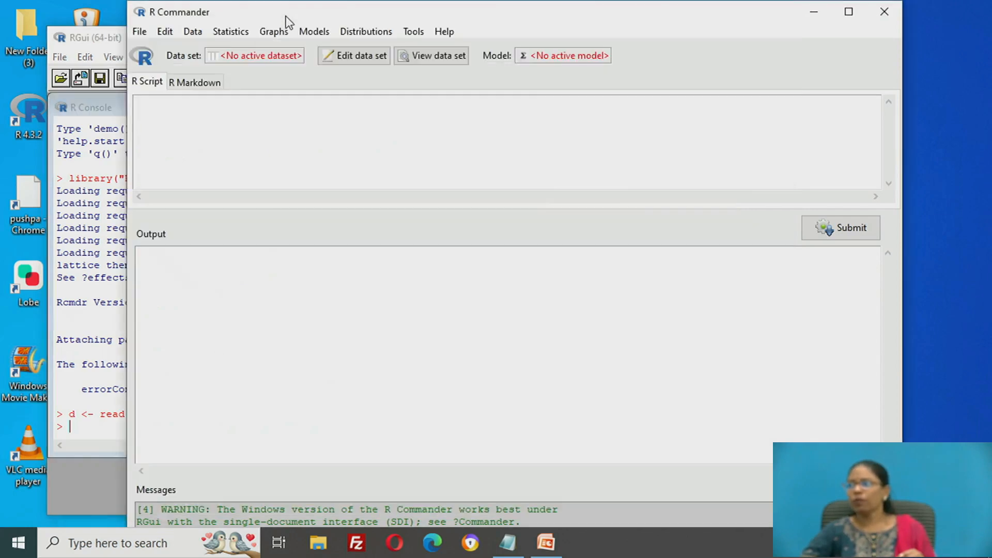
left_click(249, 51)
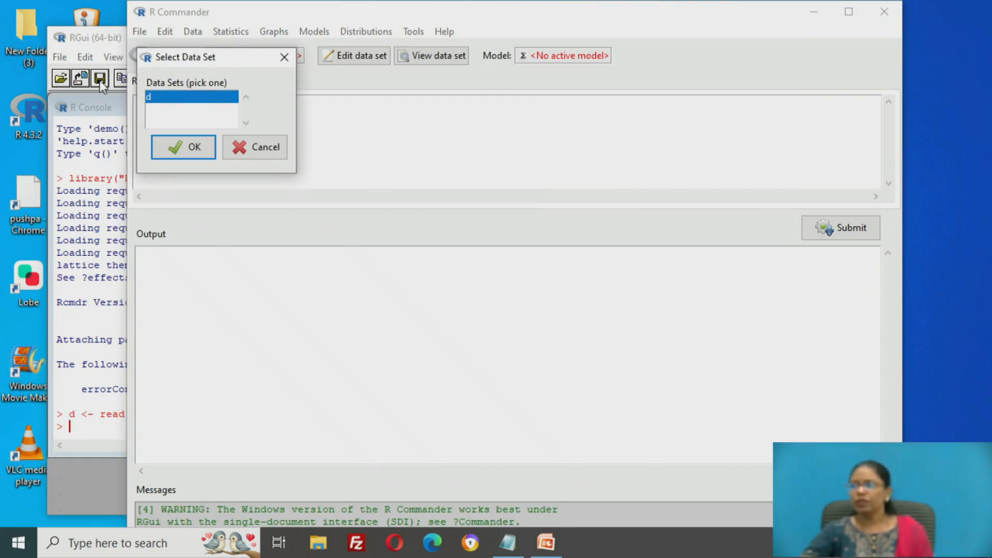
left_click(99, 37)
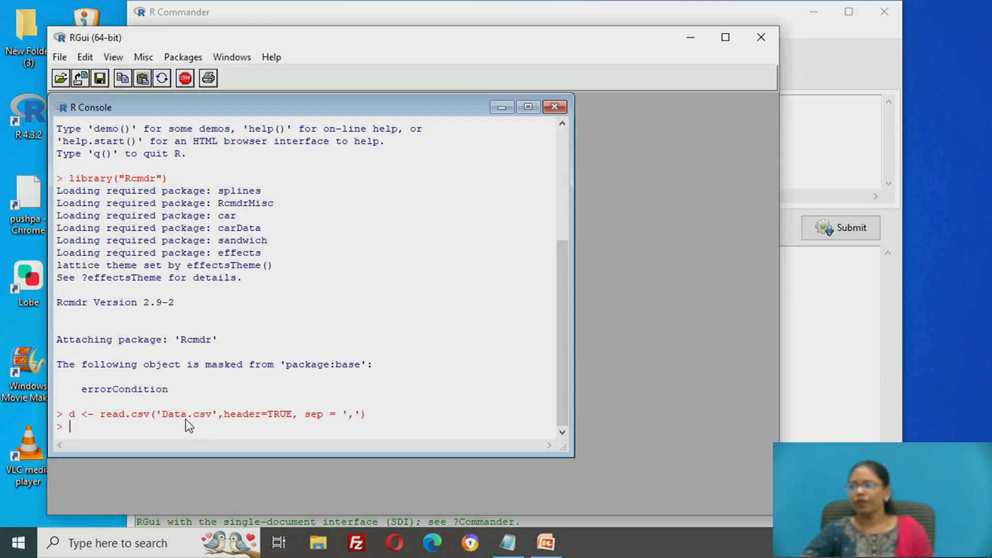
left_click(250, 14)
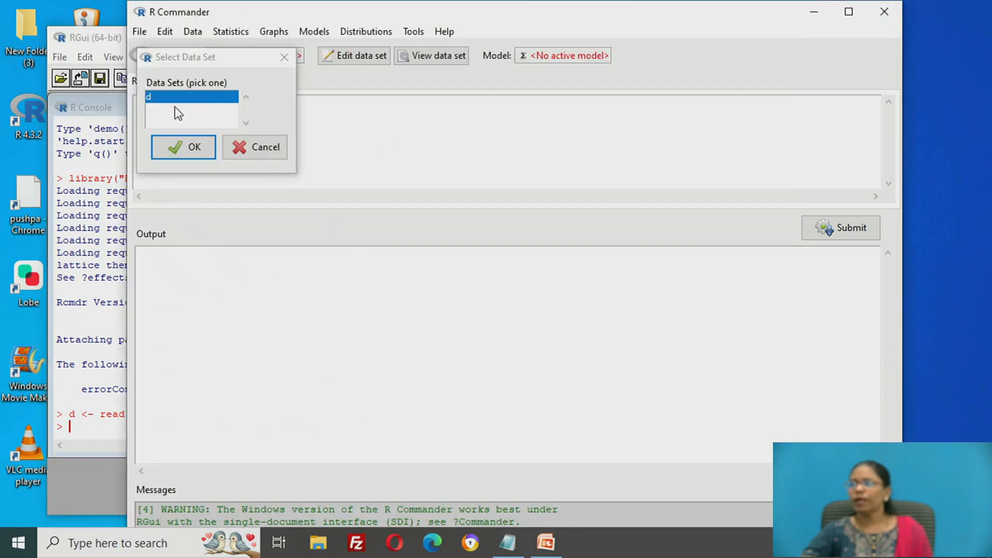
left_click(177, 146)
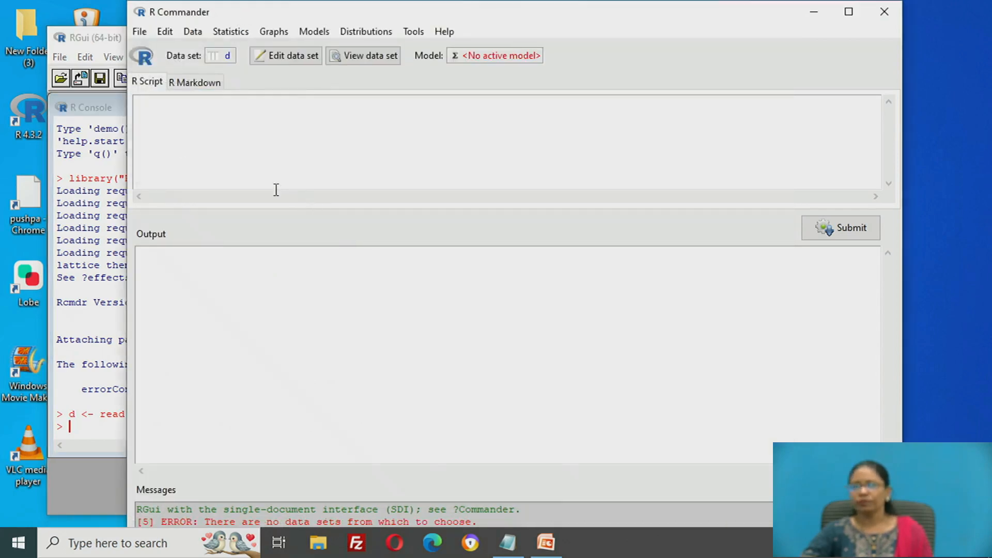
View the contents of data set d, placing its viewer over the R Commander window
left_click(356, 55)
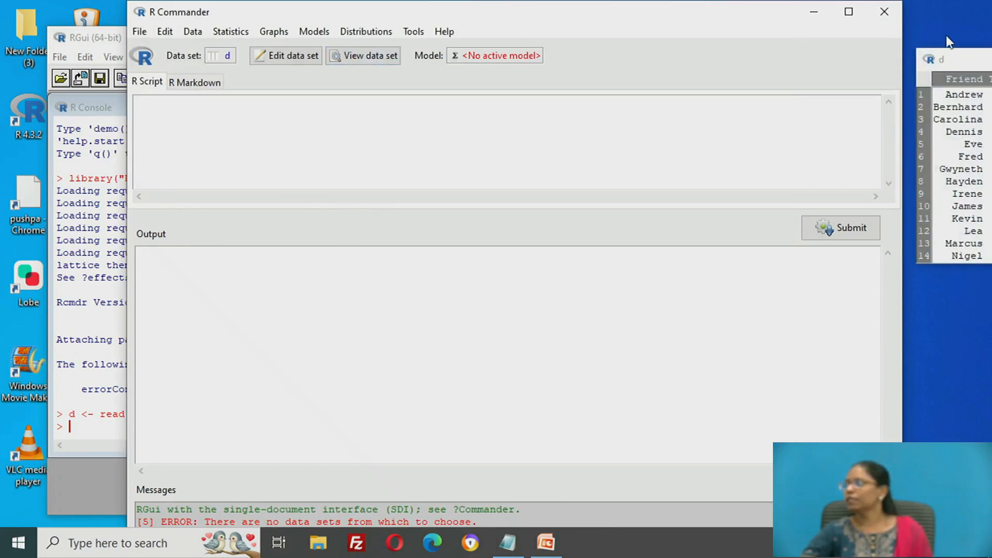
left_click_drag(953, 61, 523, 97)
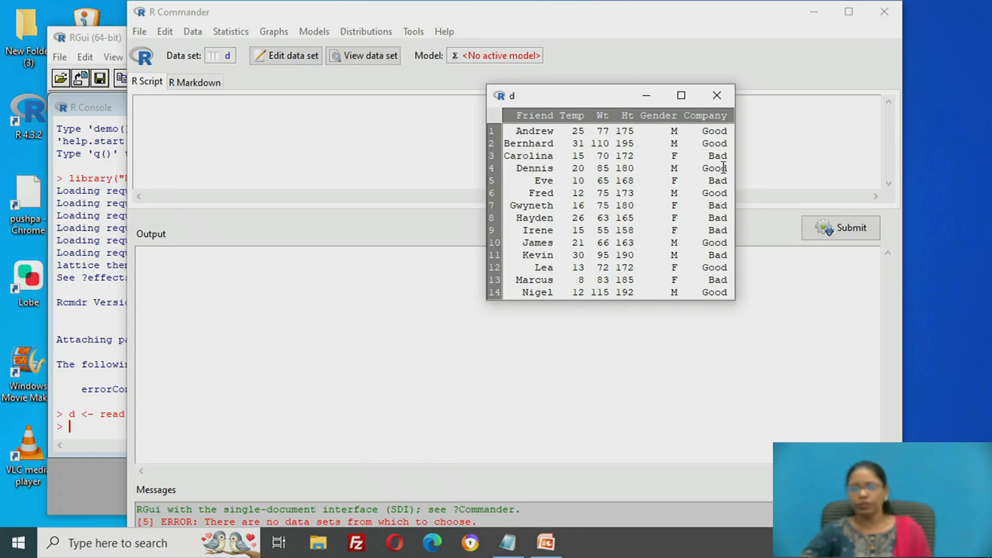
left_click(368, 154)
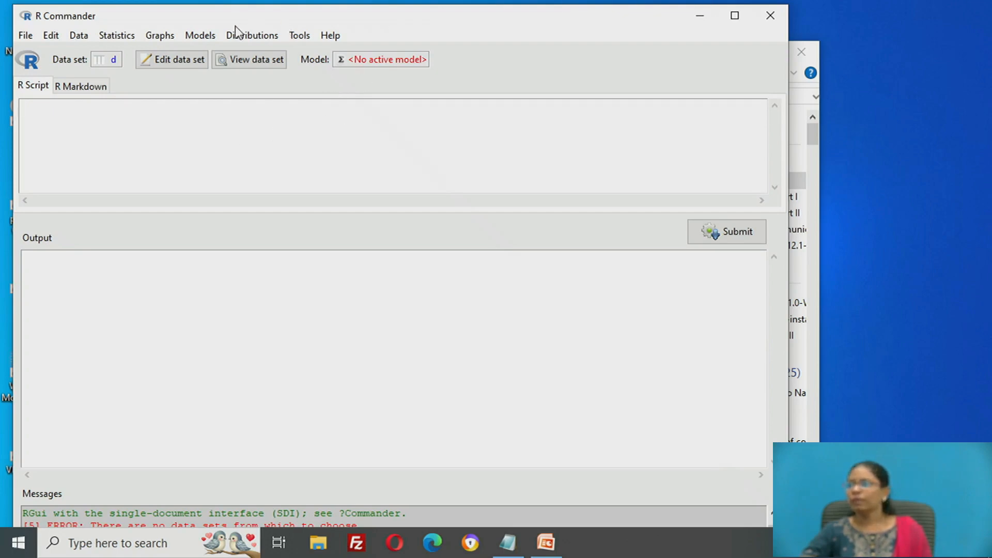
Produce a statistical summary of the active data set d
left_click(116, 35)
mouse_move(125, 54)
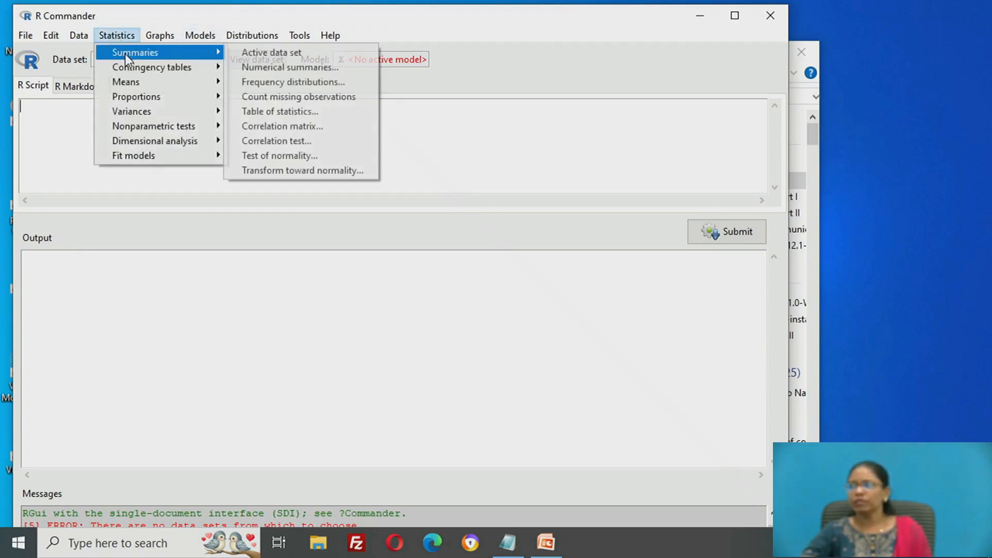
left_click(340, 53)
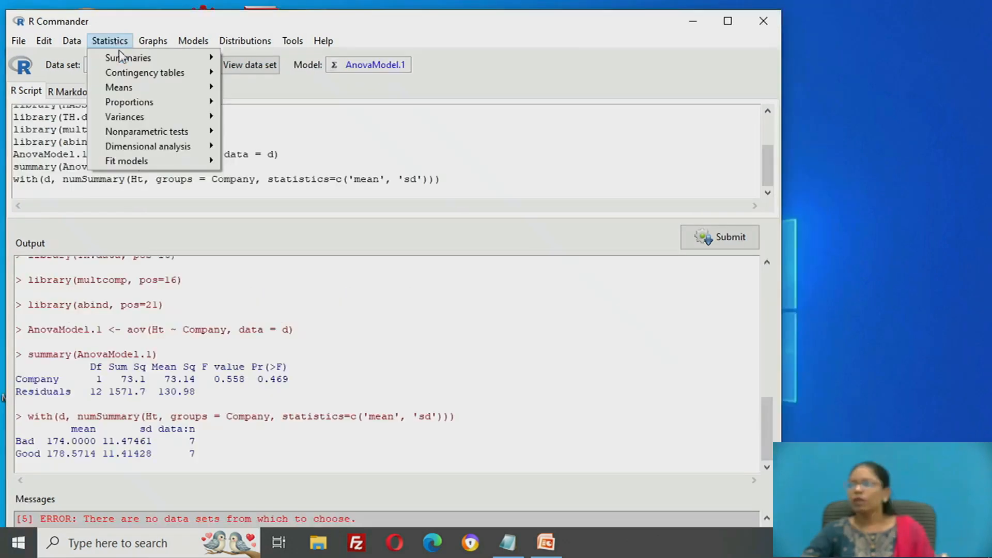
Generate a frequency distribution for the Company variable, without the chi-square goodness-of-fit test
mouse_move(122, 58)
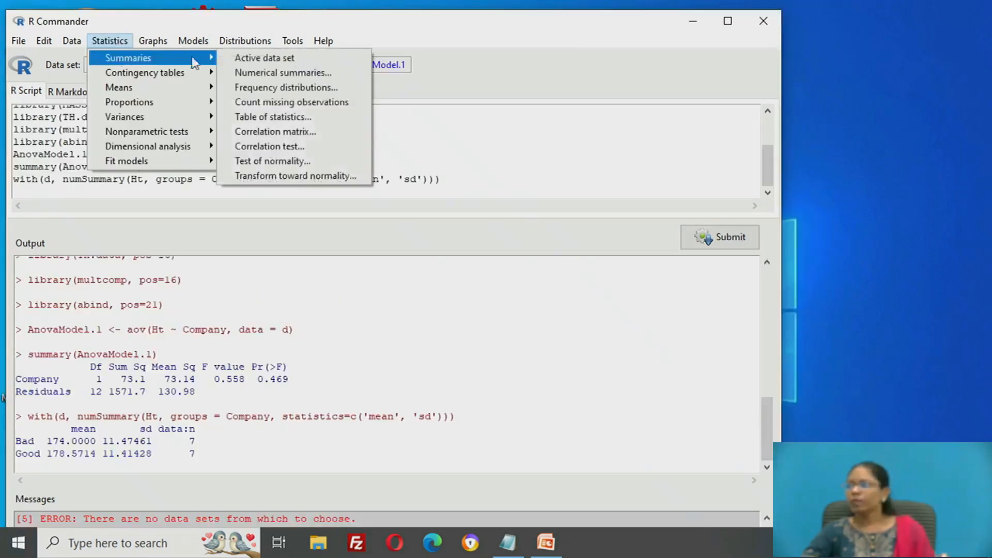
left_click(256, 90)
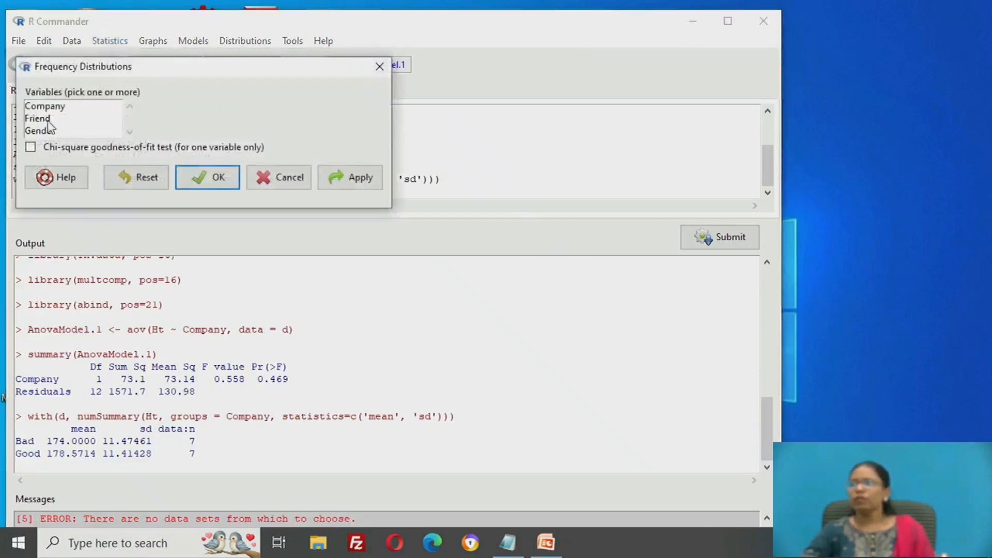
left_click(52, 107)
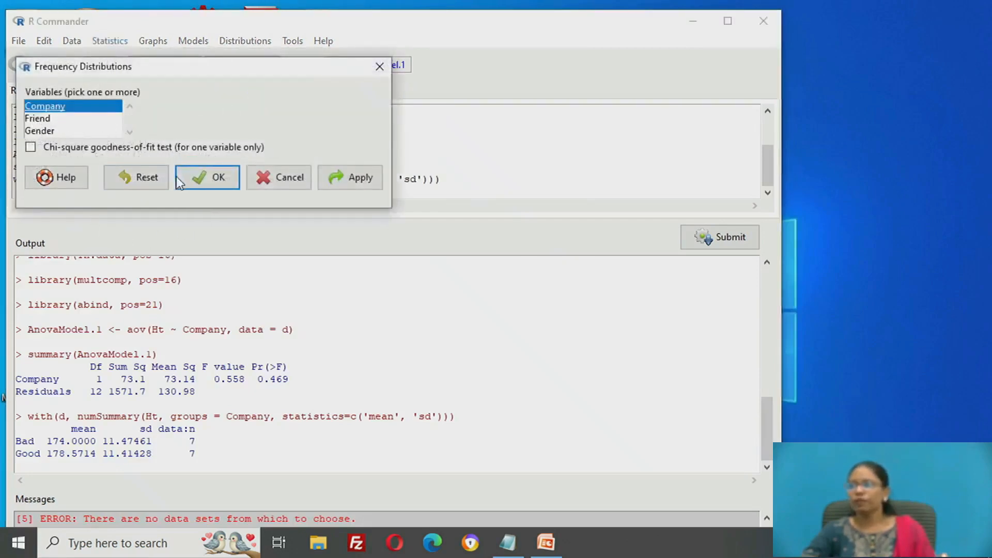
left_click(211, 181)
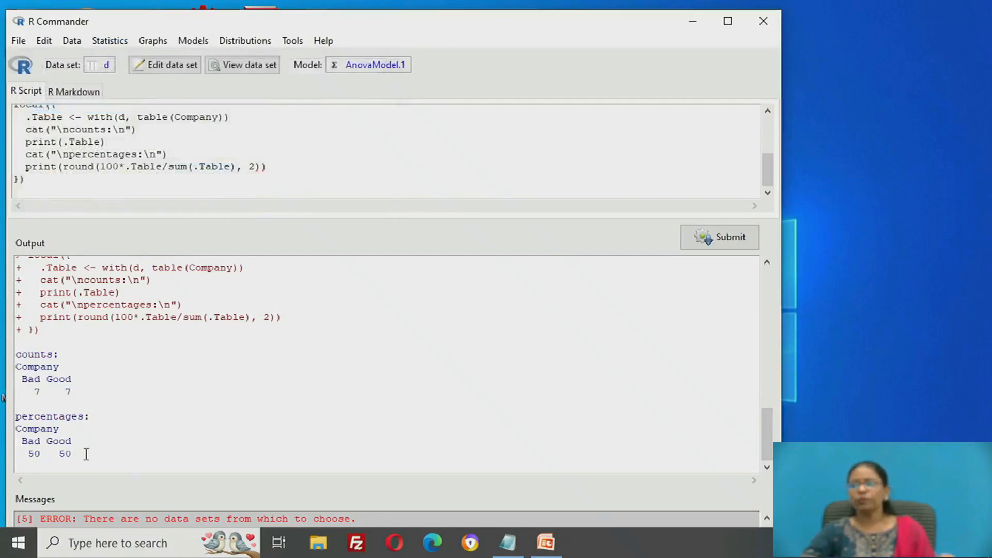
Compute numerical summaries for the Ht variable using the default statistics
left_click(118, 42)
mouse_move(157, 59)
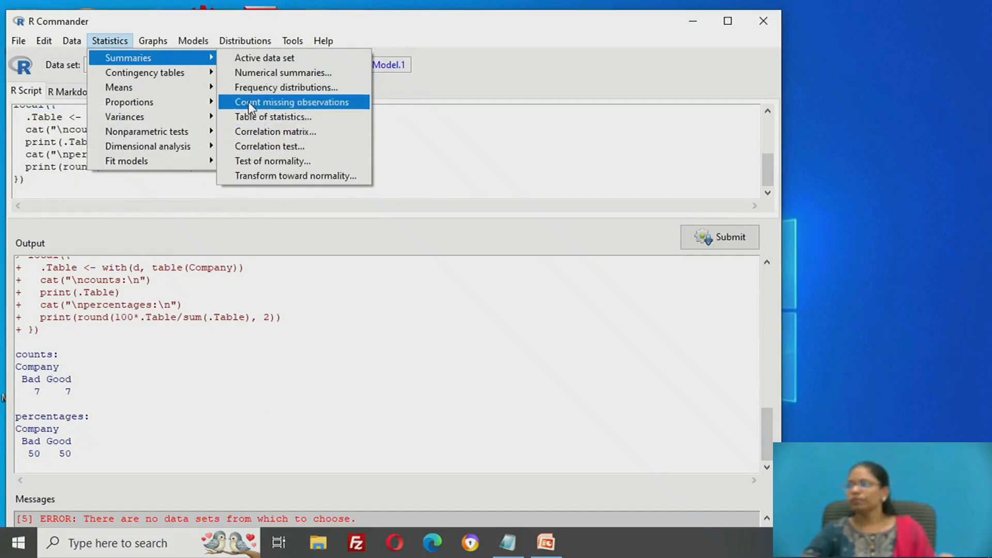
left_click(258, 76)
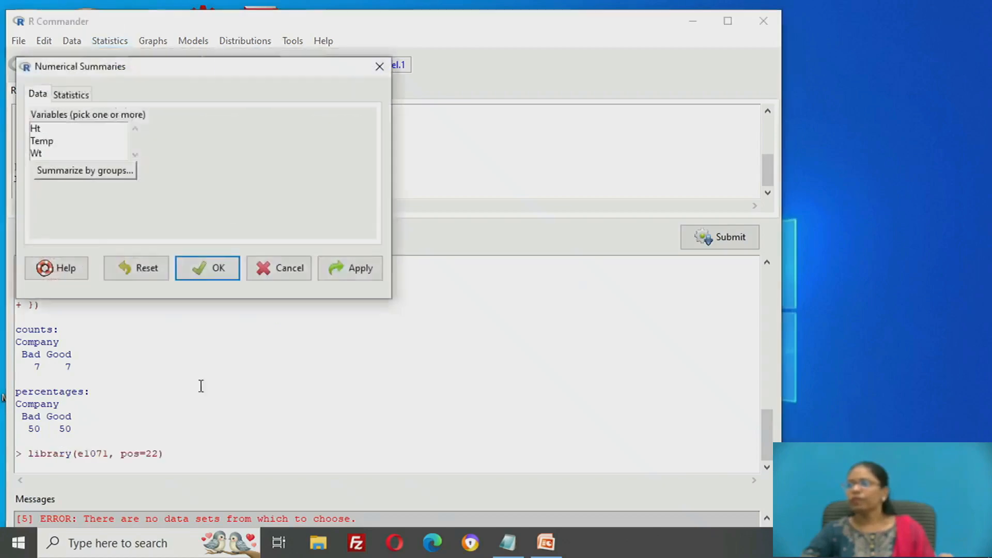
left_click(37, 128)
left_click(215, 268)
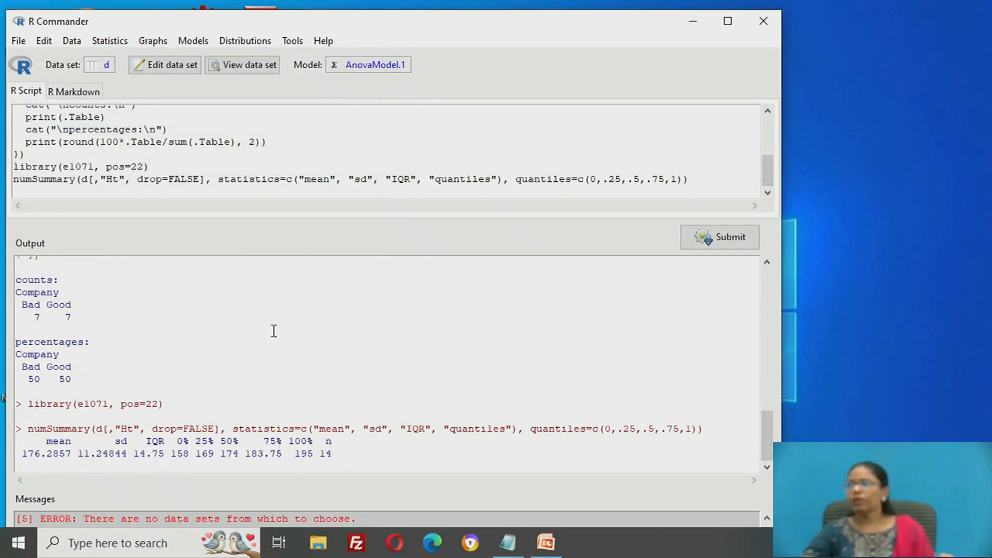
Create an index plot of the Ht variable with the default options
left_click(100, 43)
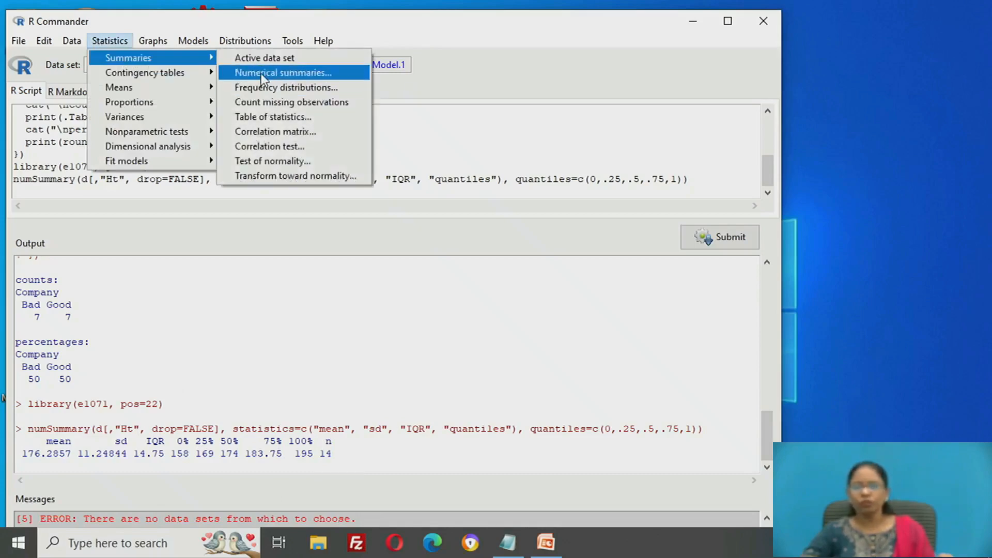
left_click(155, 41)
left_click(157, 41)
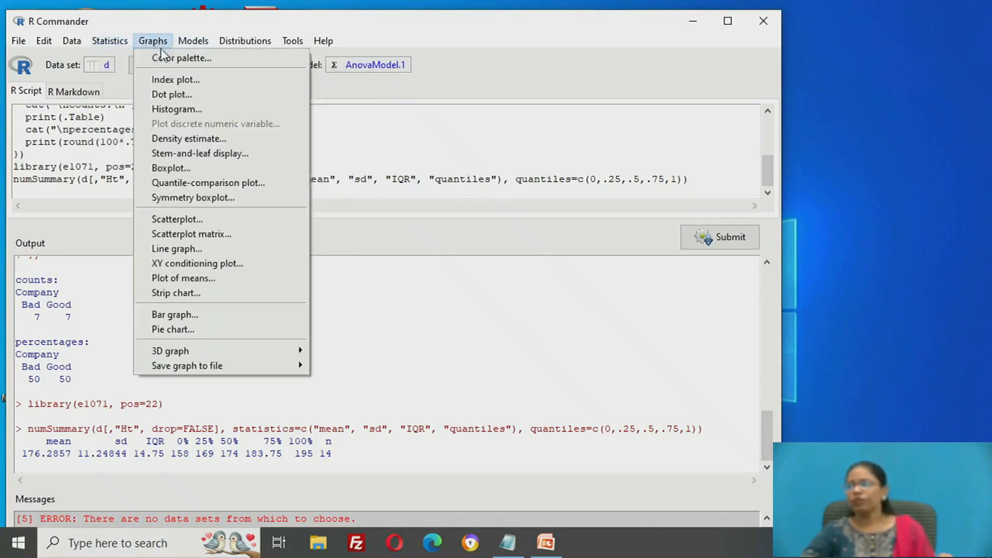
left_click(165, 79)
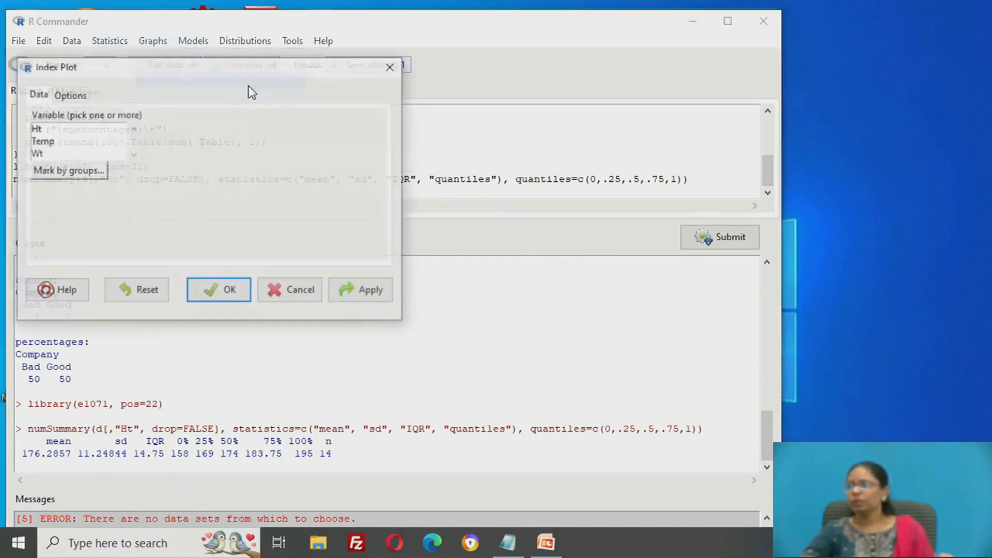
left_click(37, 129)
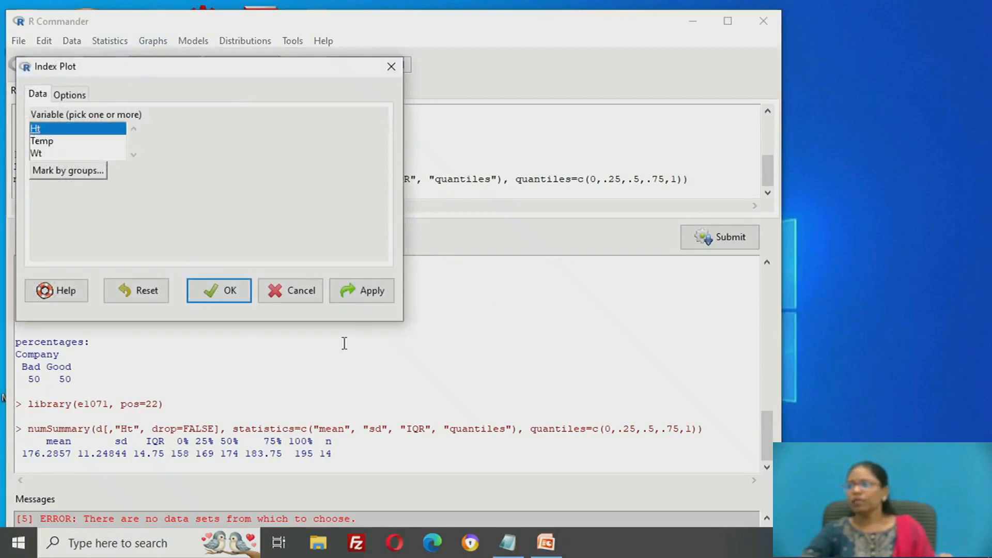
left_click(228, 294)
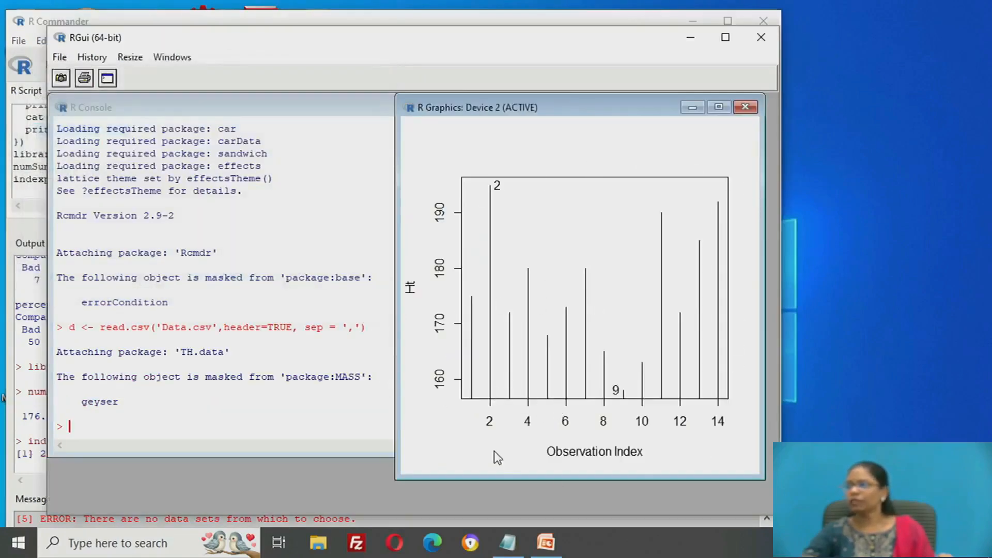
Move the RGui window with the Ht index plot aside and compare the plot with the indexplot output in R Commander
left_click_drag(355, 45, 435, 37)
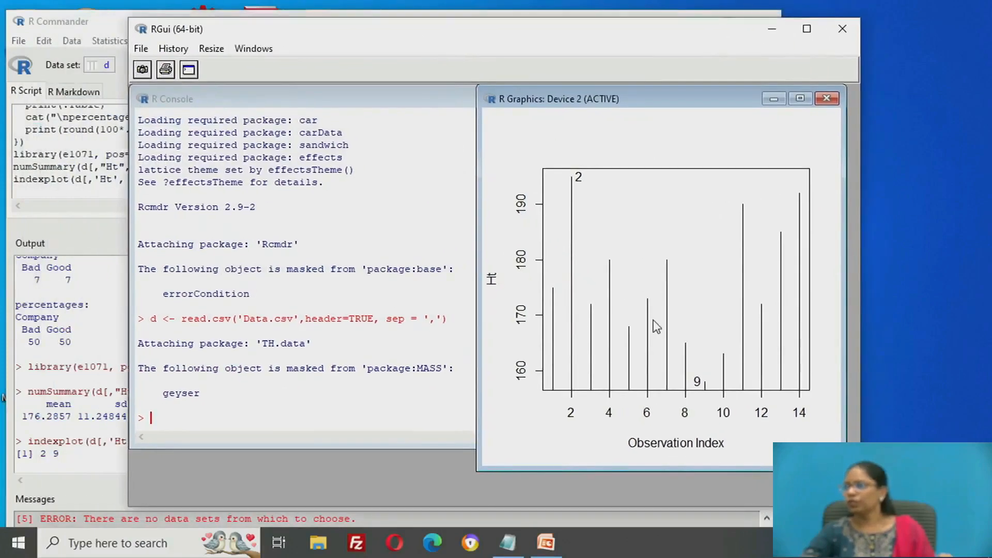
left_click(121, 53)
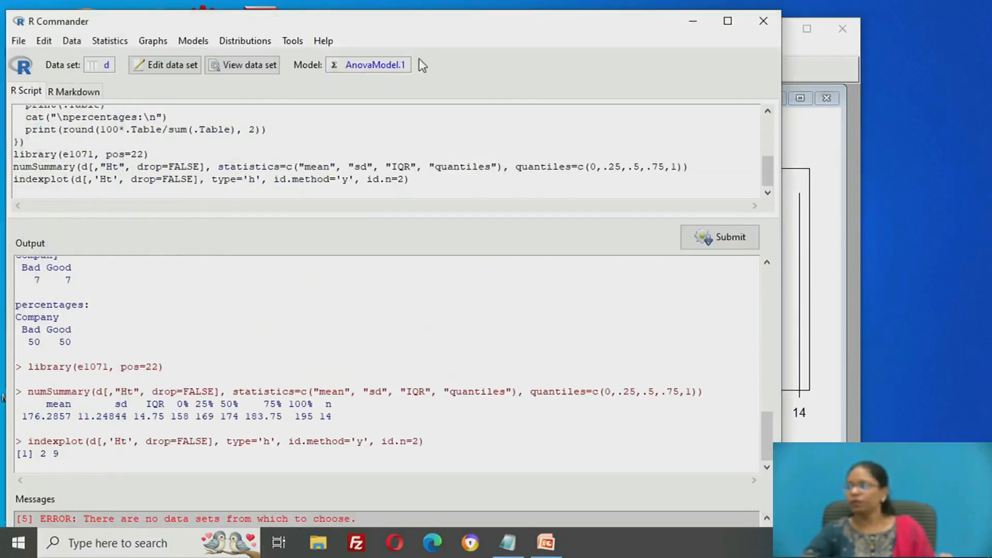
left_click(799, 48)
left_click_drag(638, 36, 733, 35)
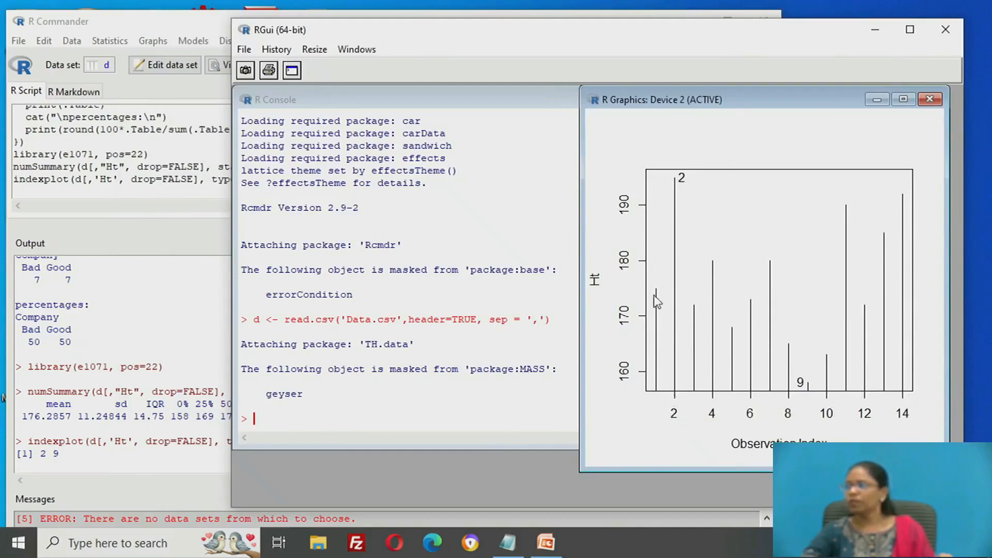
left_click(143, 464)
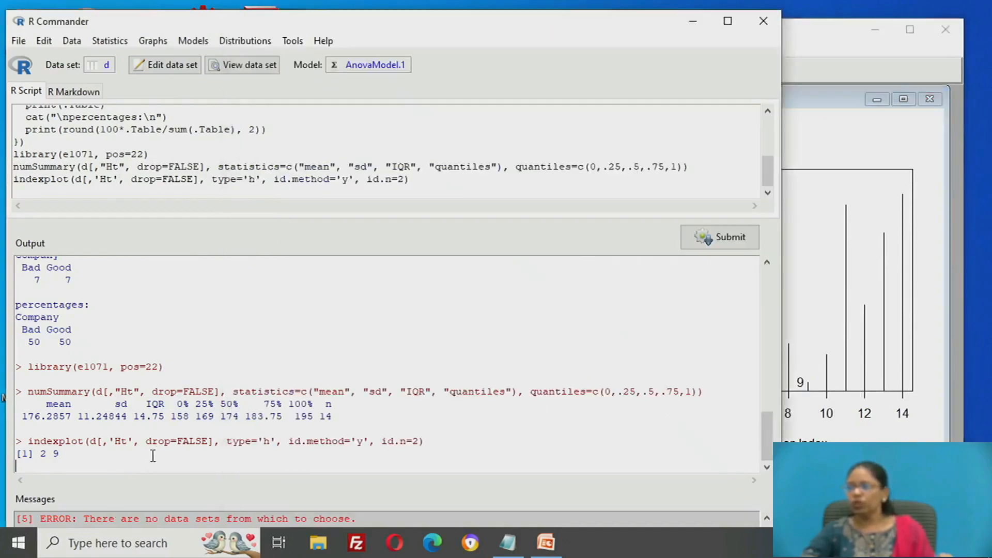
View the rows of data set d and compare the Ht values with the index plot
scroll(173, 449, "down", 1)
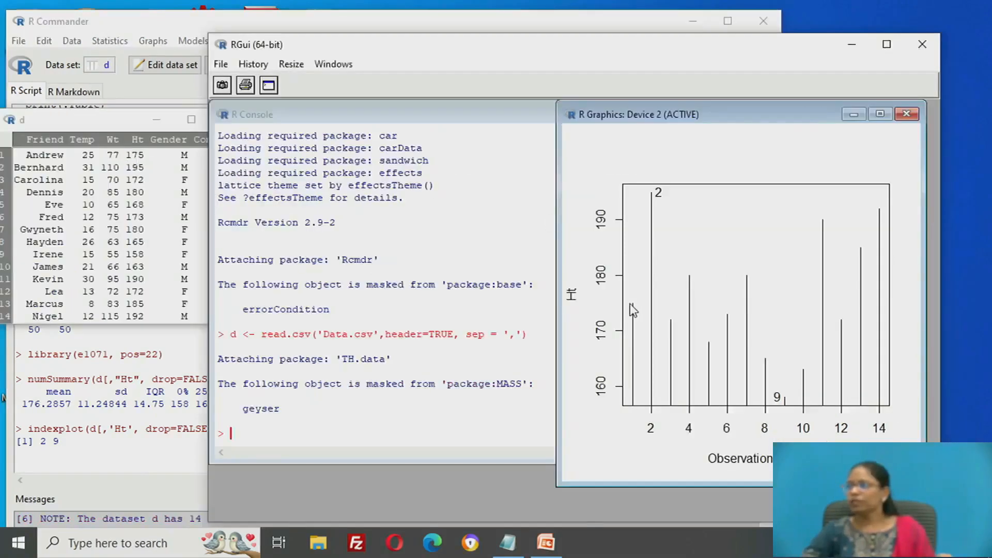
left_click_drag(63, 125, 94, 132)
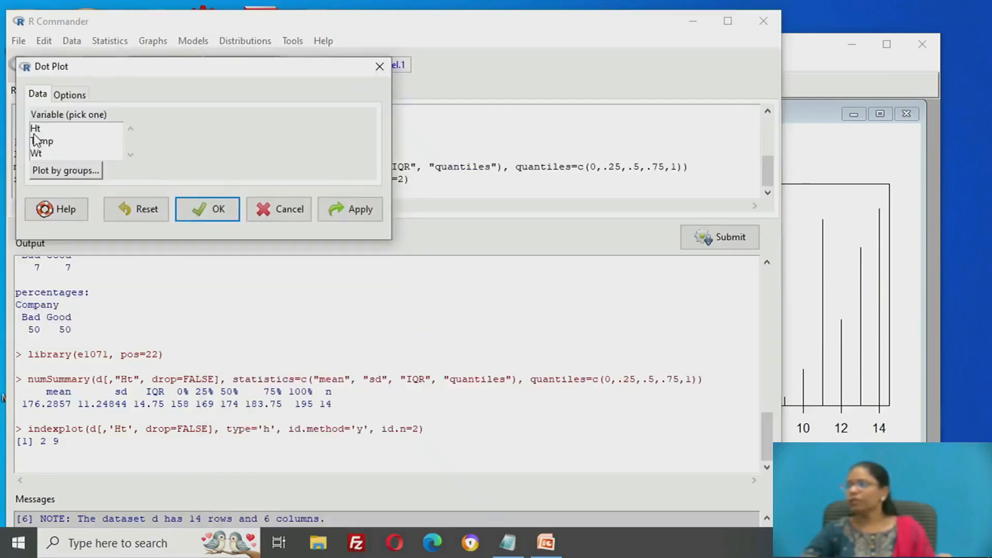
Create a dot plot of the Ht variable with the default options and bring the graph into view
left_click(35, 129)
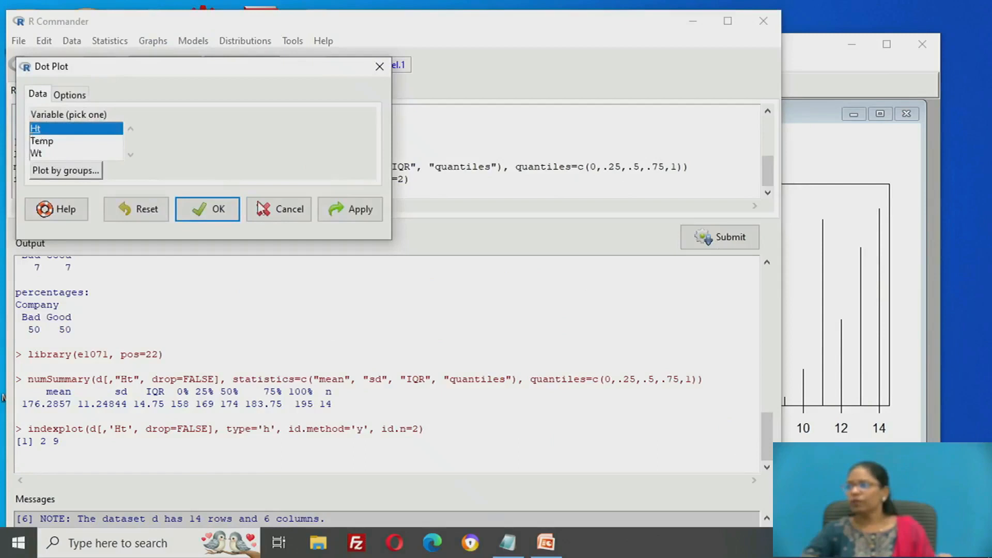
left_click(215, 207)
left_click(868, 256)
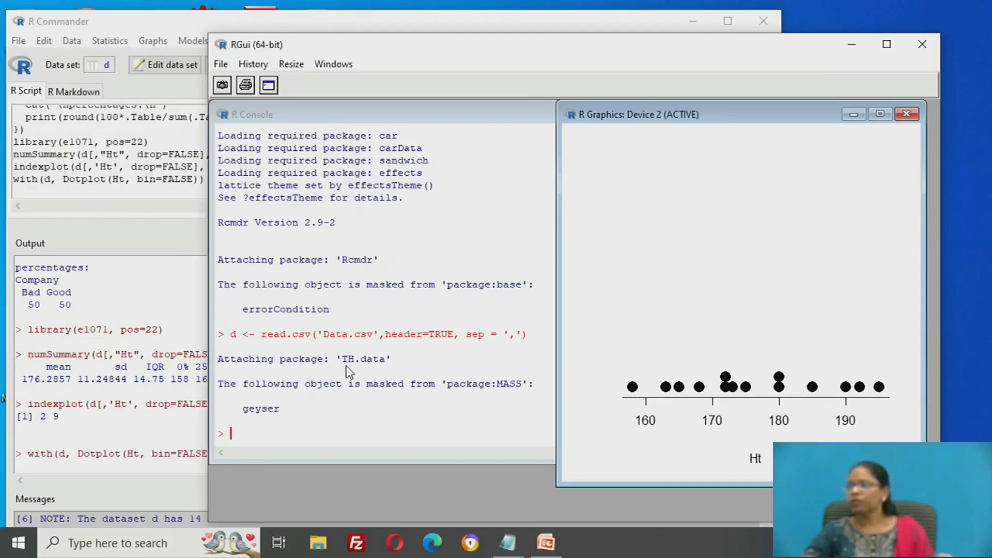
left_click(146, 347)
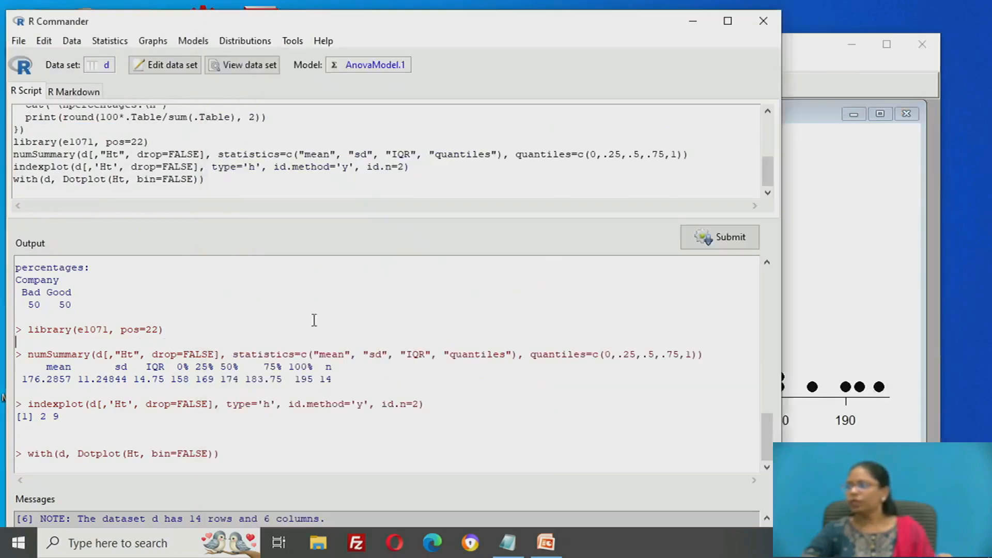
left_click(877, 368)
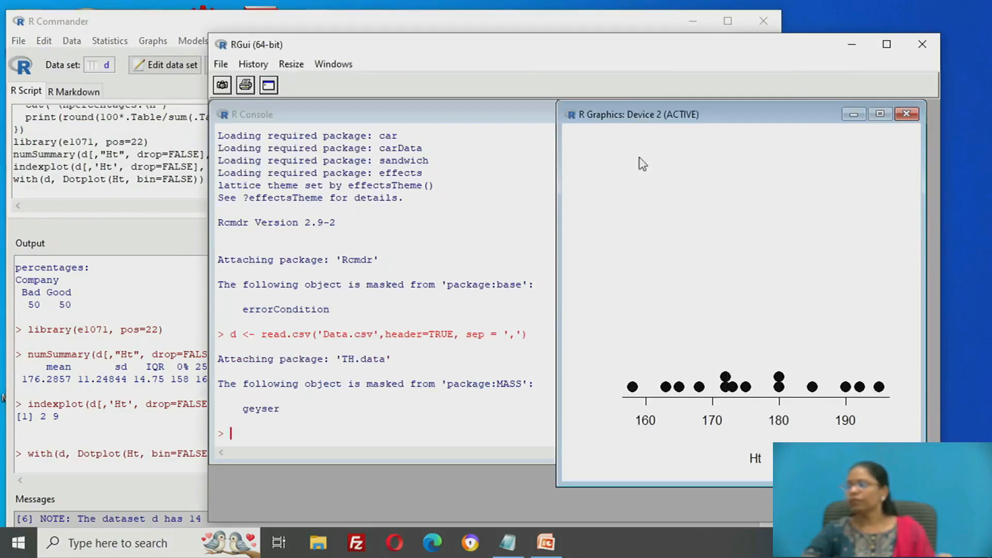
Draw a histogram of the Wt variable with the default options and bring the graph into view
left_click(155, 40)
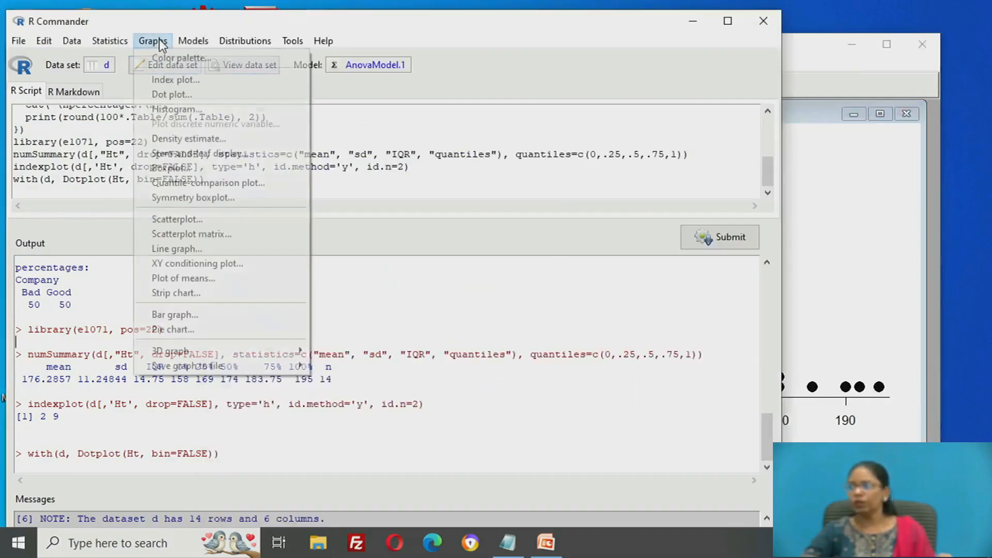
left_click(166, 110)
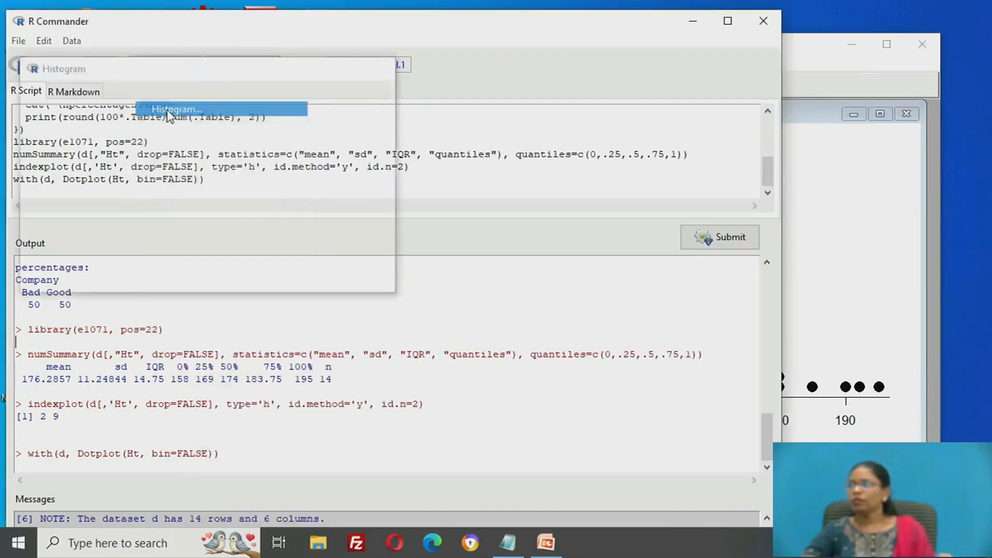
left_click(37, 152)
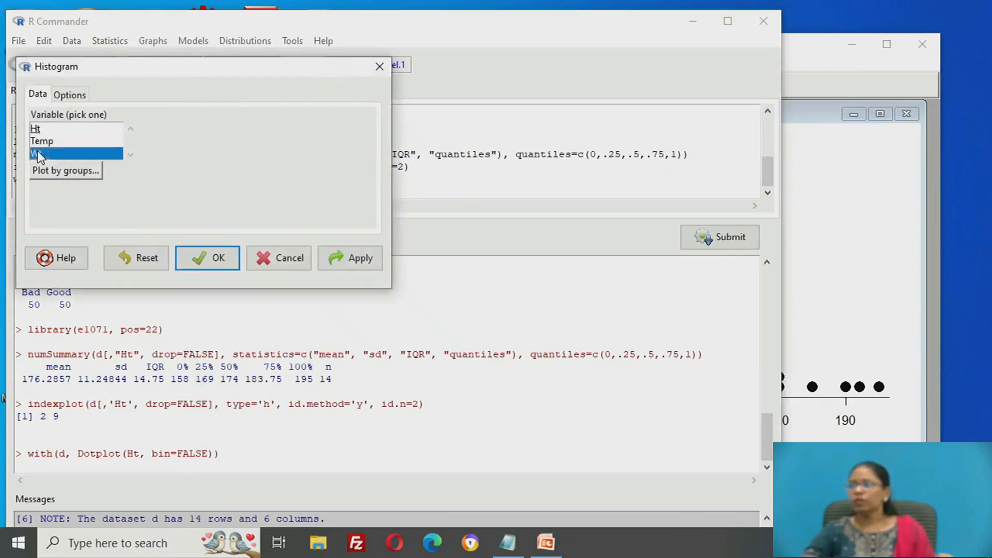
left_click(212, 257)
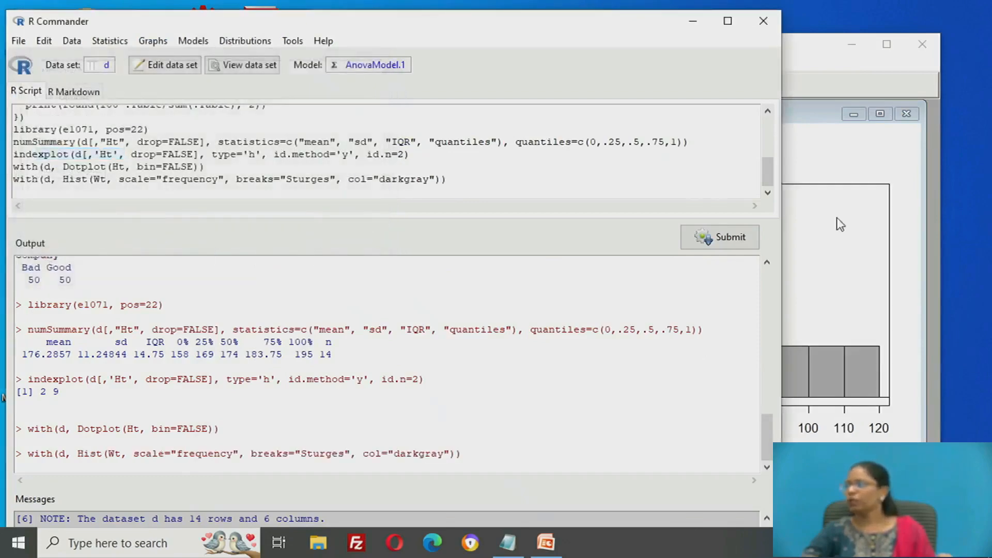
left_click(842, 158)
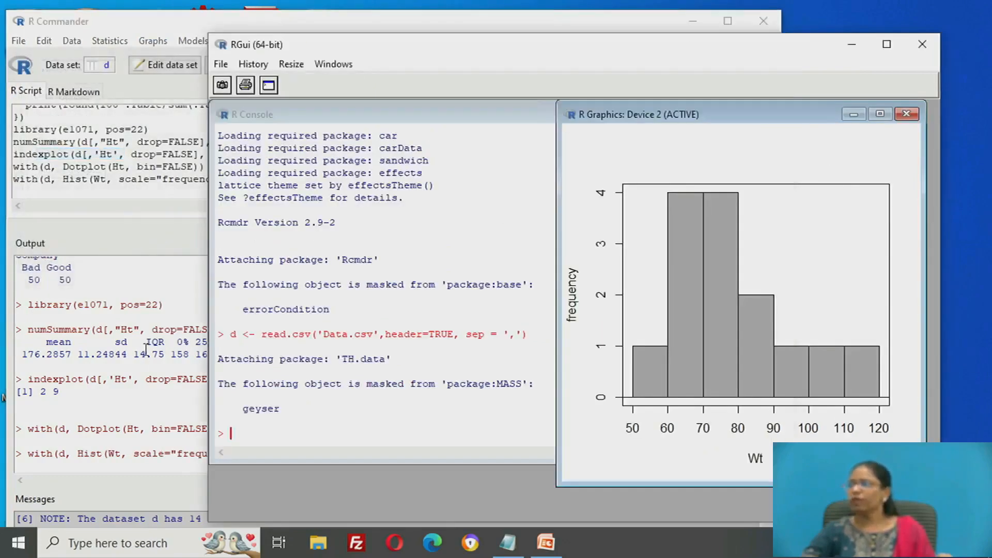
View data set d and place its window aside to compare the Wt values with the histogram
left_click(153, 78)
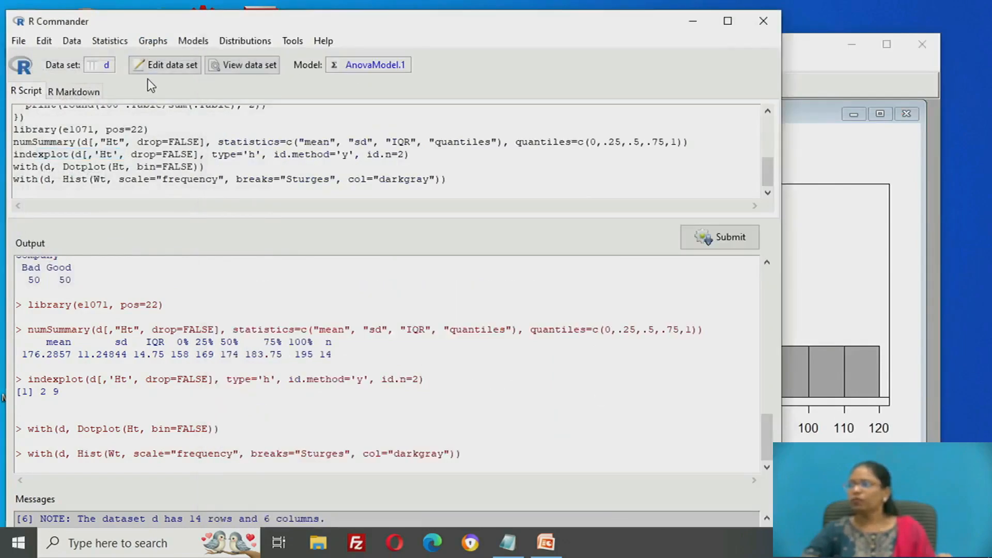
left_click(243, 65)
left_click_drag(869, 69, 113, 109)
left_click(818, 61)
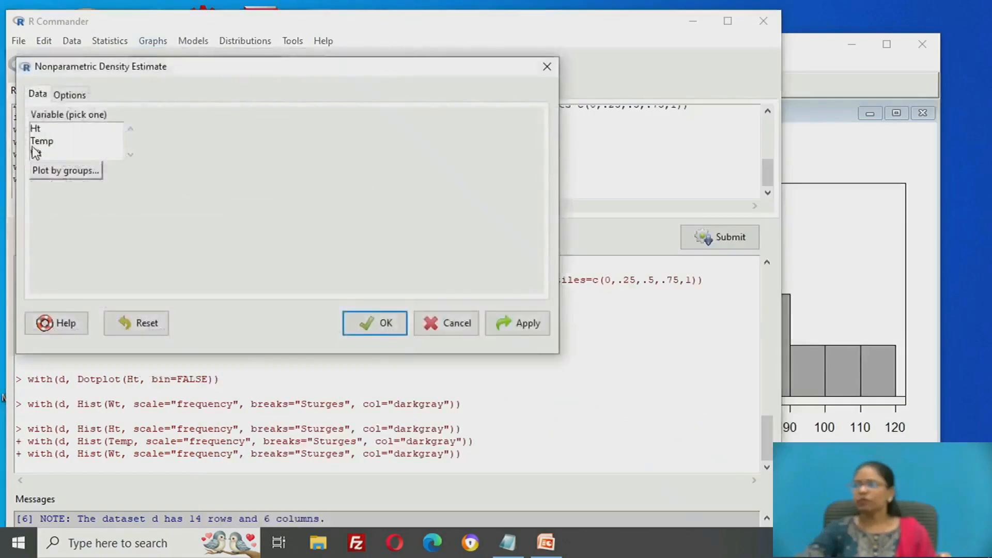
Plot a nonparametric density estimate of the Wt variable with the default options
left_click(36, 153)
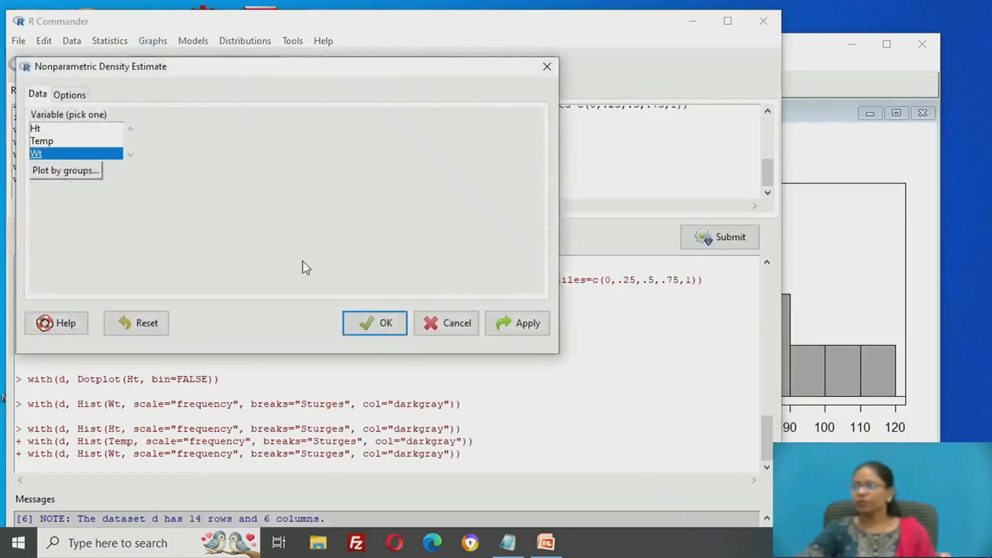
left_click(347, 320)
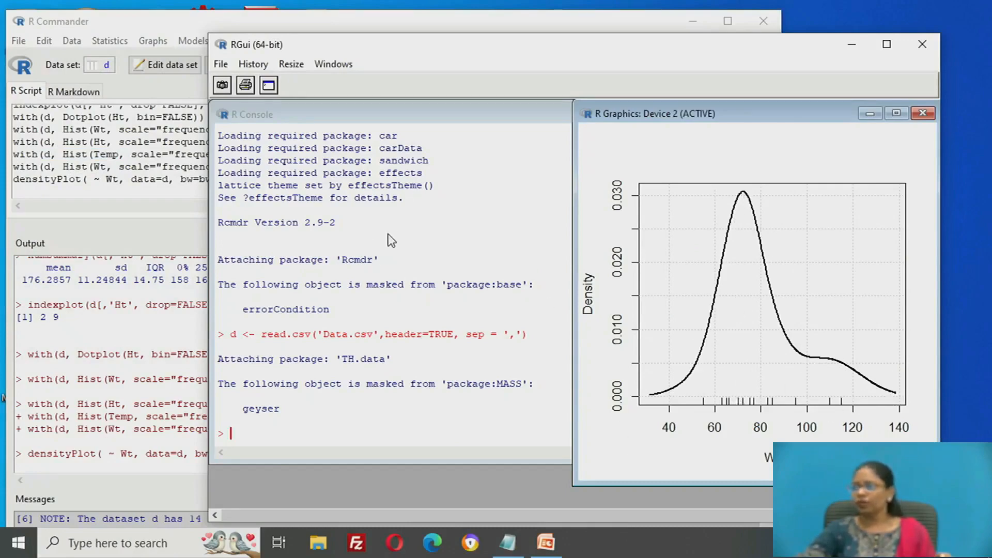
Create a boxplot of the Wt variable alone with the default options
left_click(148, 41)
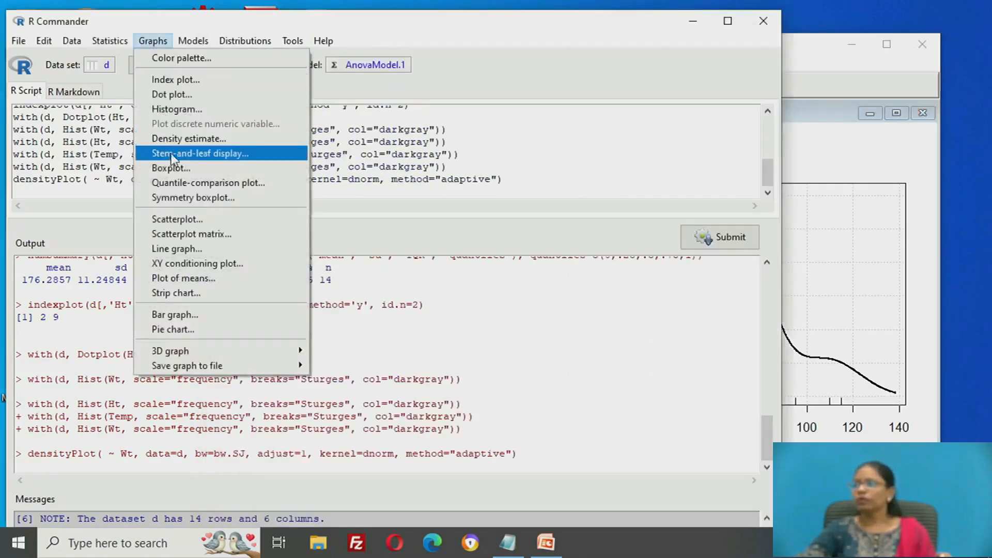
left_click(172, 168)
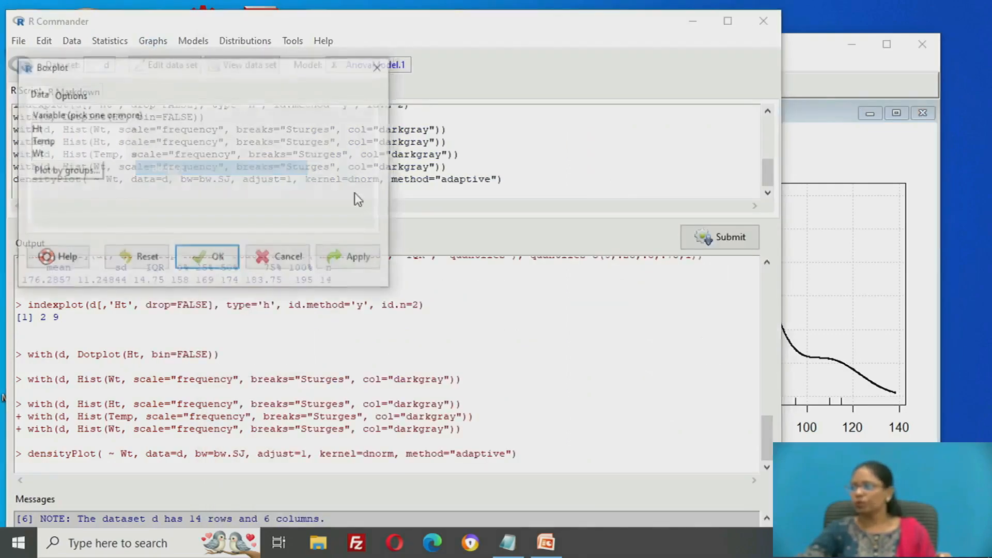
left_click(38, 154)
left_click(209, 257)
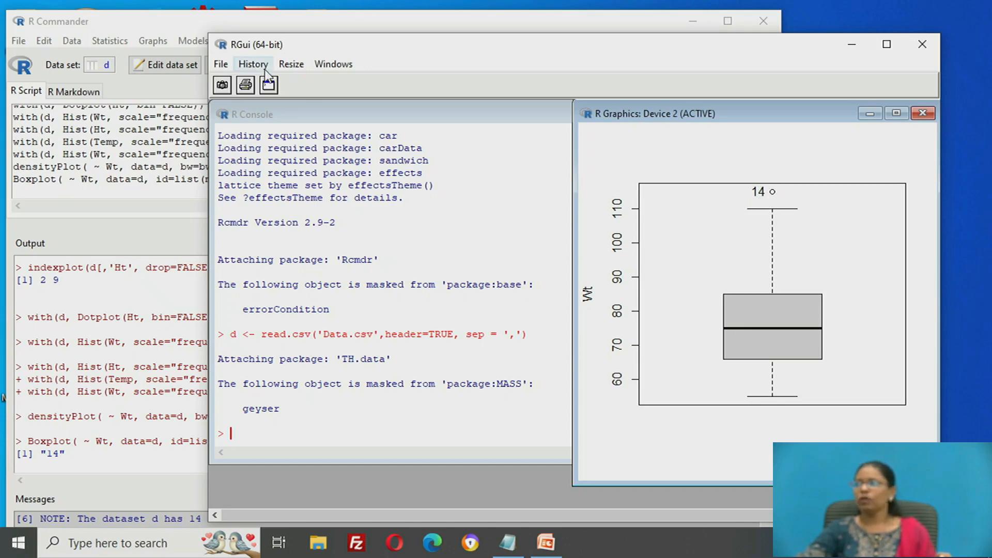
Create one boxplot graph comparing the Ht, Temp and Wt variables and bring it into view
left_click(153, 41)
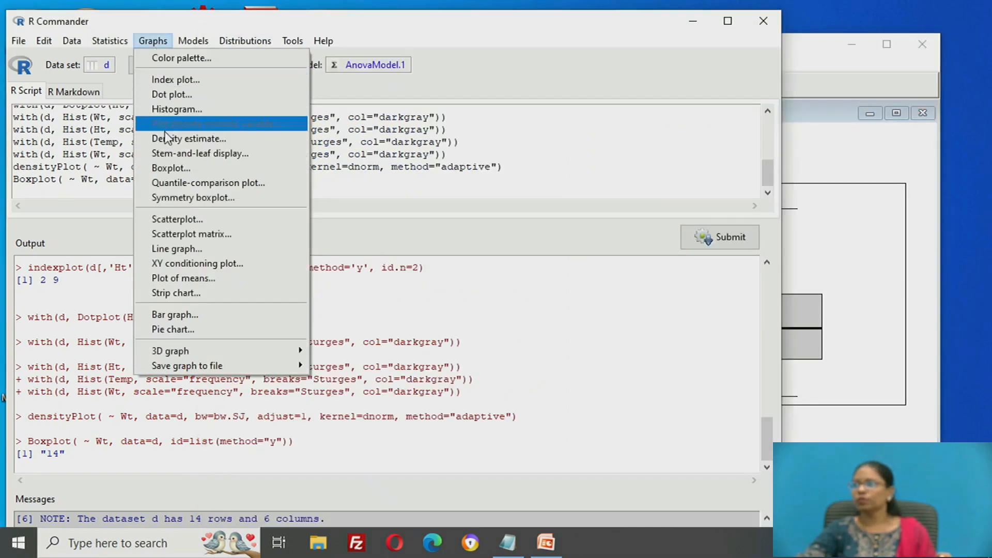
left_click(165, 170)
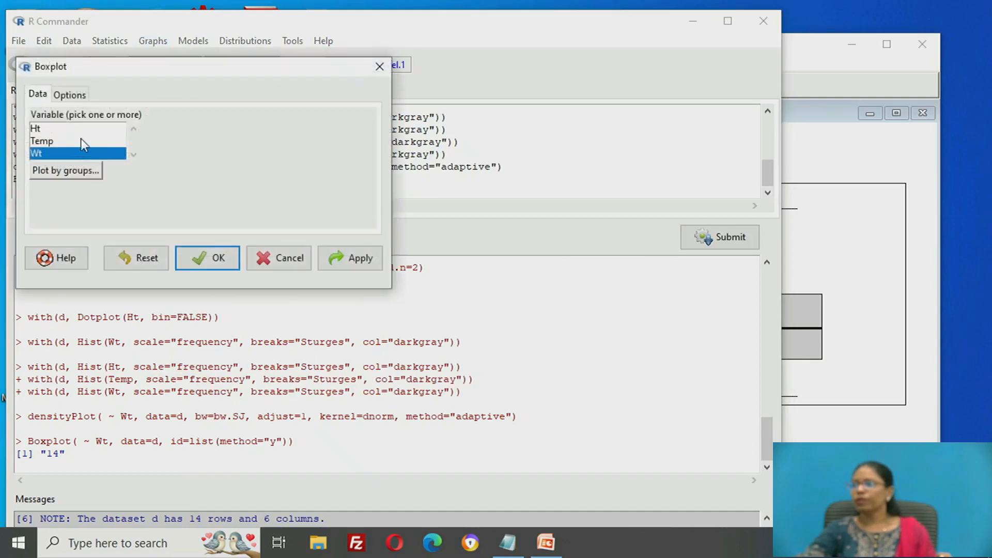
left_click(53, 142)
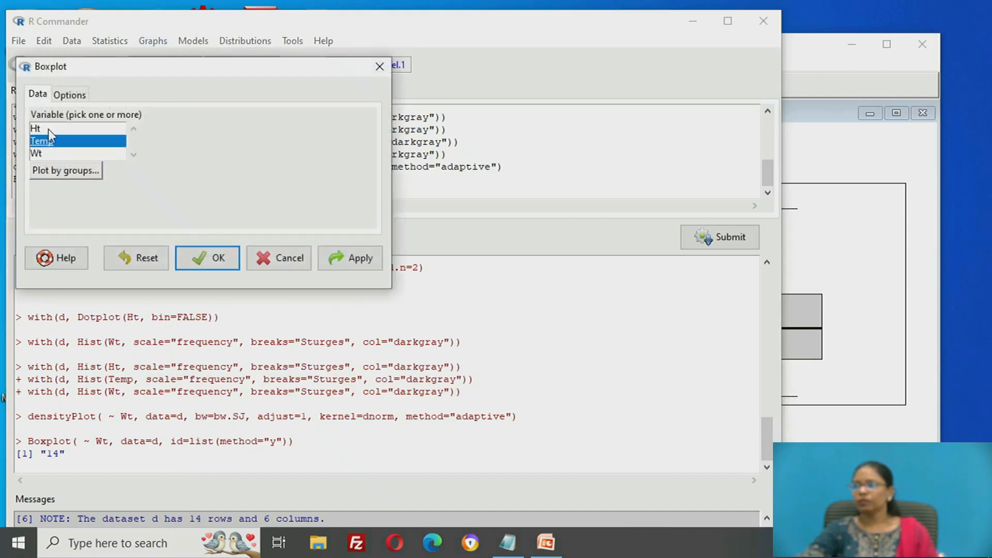
left_click(48, 129)
left_click(47, 142)
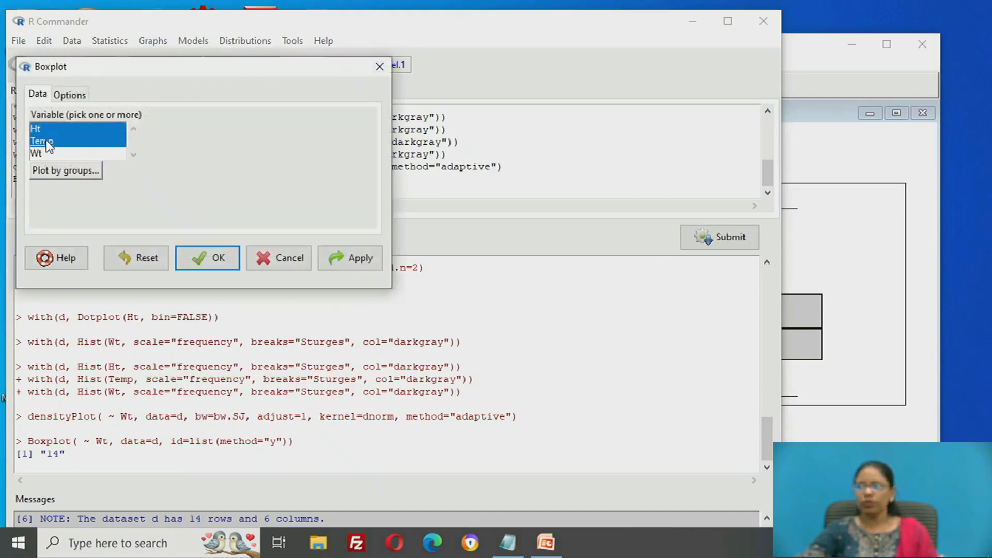
left_click(41, 155)
left_click(218, 258)
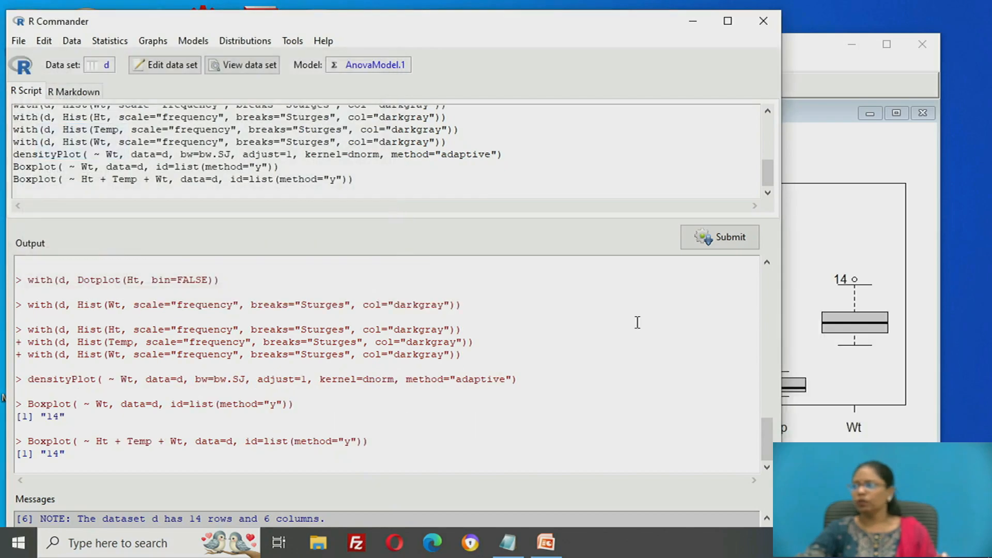
left_click(788, 216)
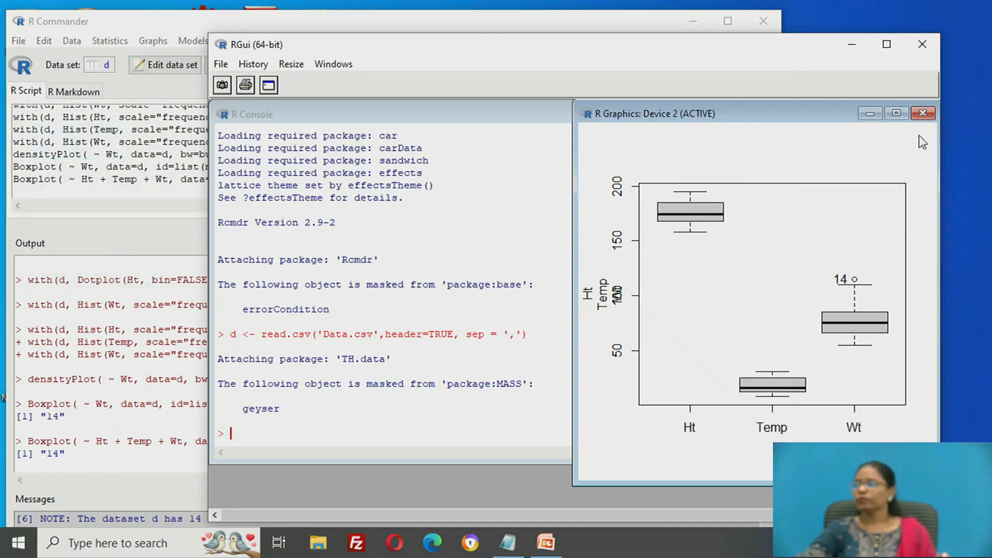
Create a quantile-comparison (QQ) plot of the Wt variable with the default options and bring it into view
left_click(148, 40)
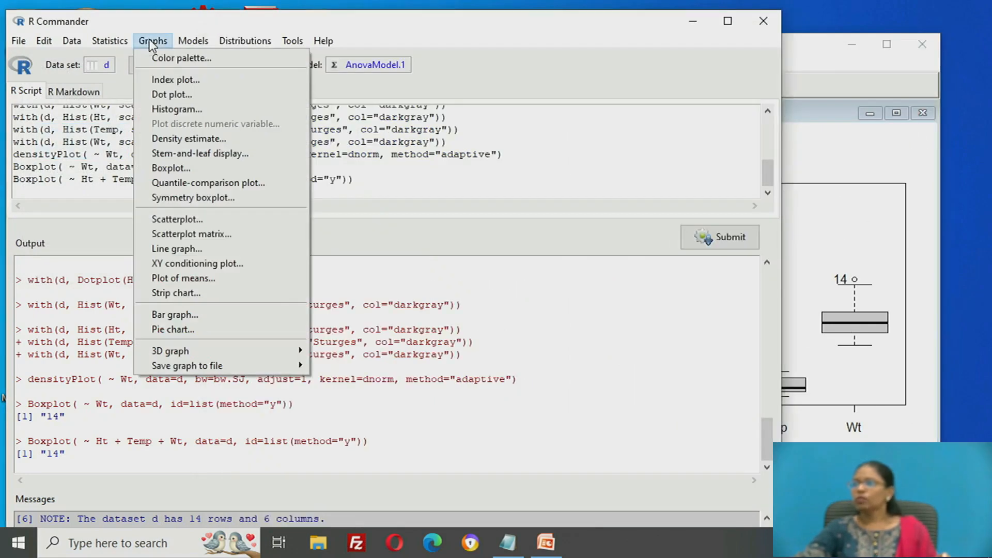
left_click(175, 184)
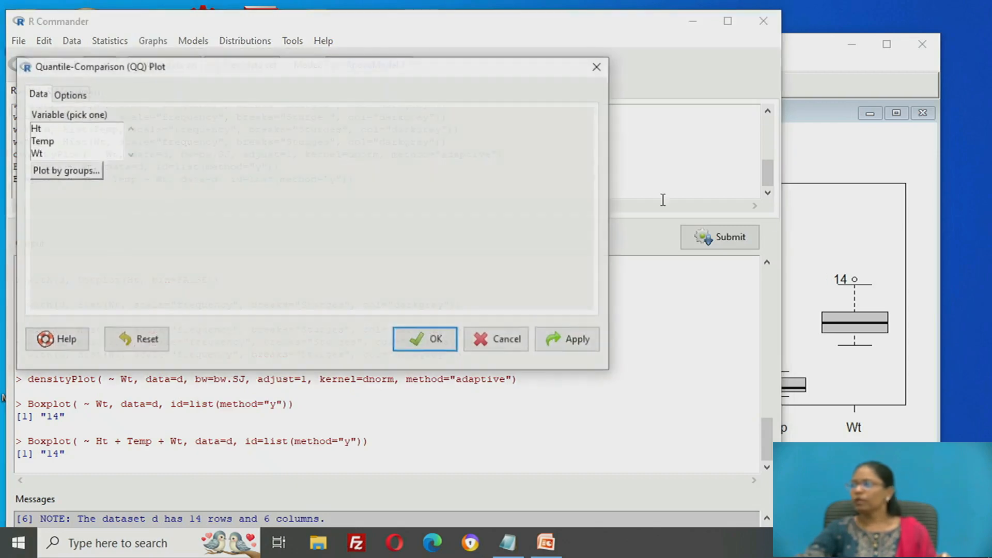
left_click(42, 142)
left_click(43, 155)
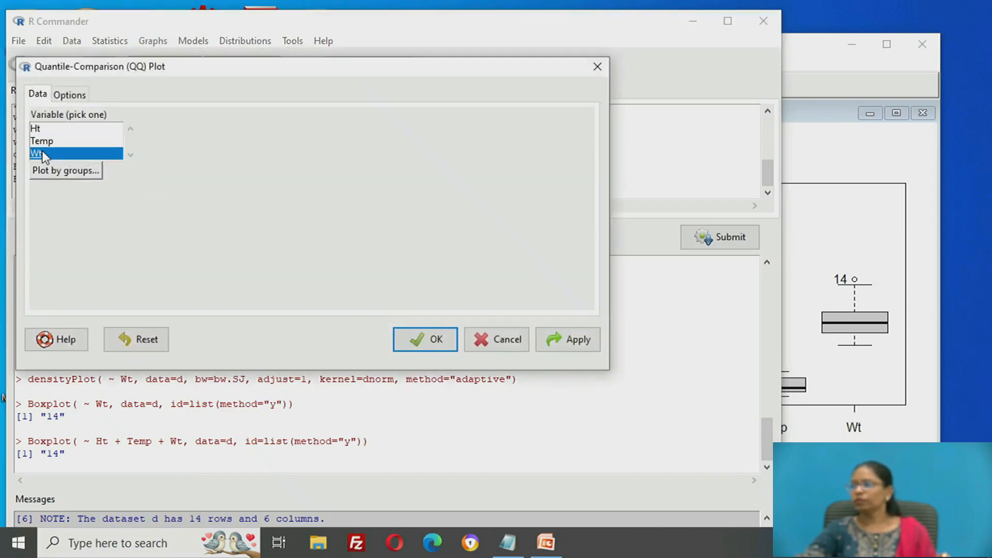
left_click(426, 339)
left_click(849, 166)
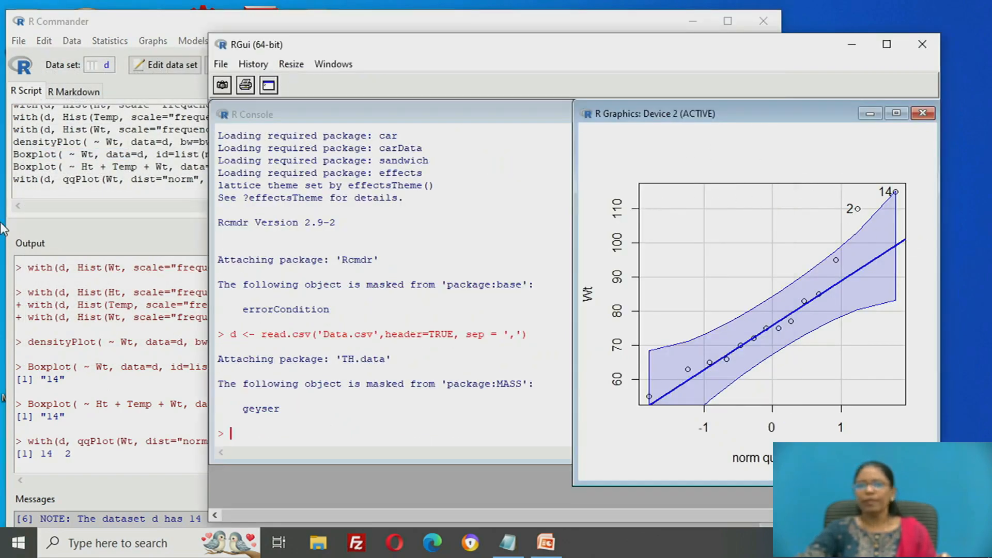
Draw a bar graph of the Company variable with the default options and bring it into view
left_click(153, 42)
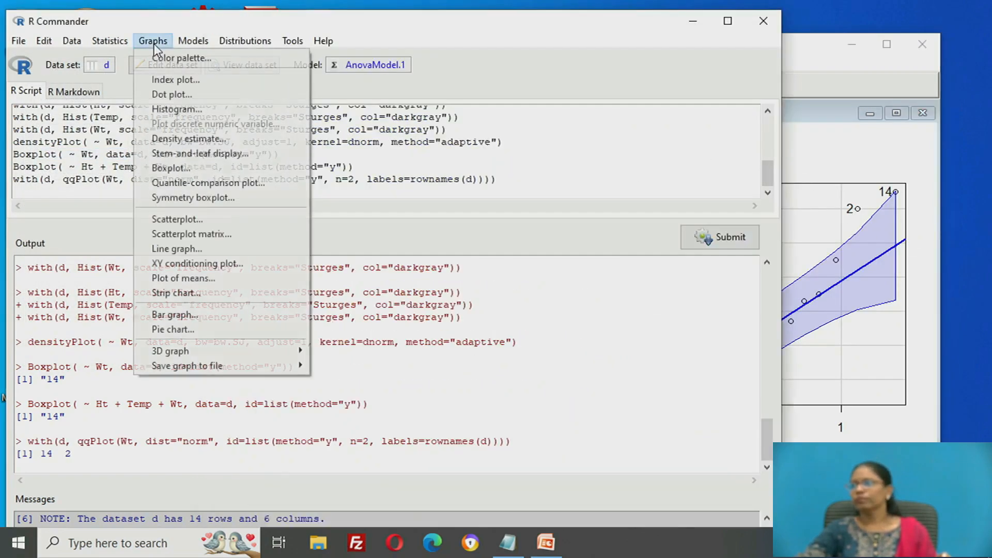
left_click(173, 315)
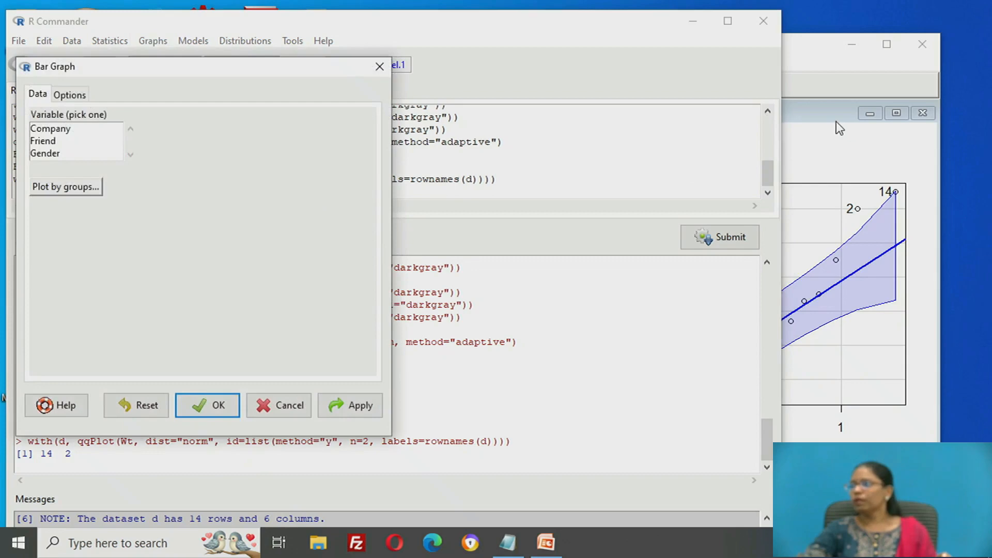
left_click(56, 128)
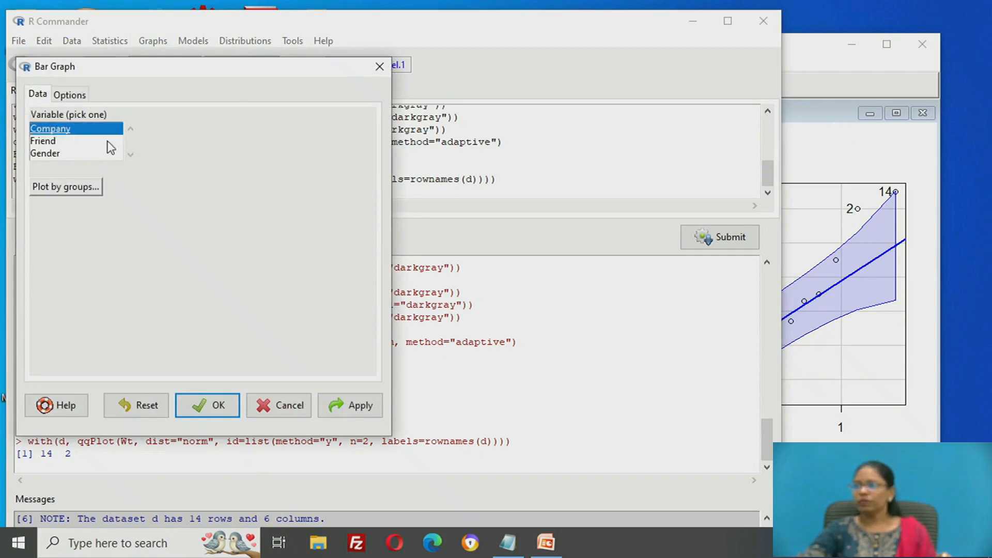
left_click(213, 417)
left_click(891, 140)
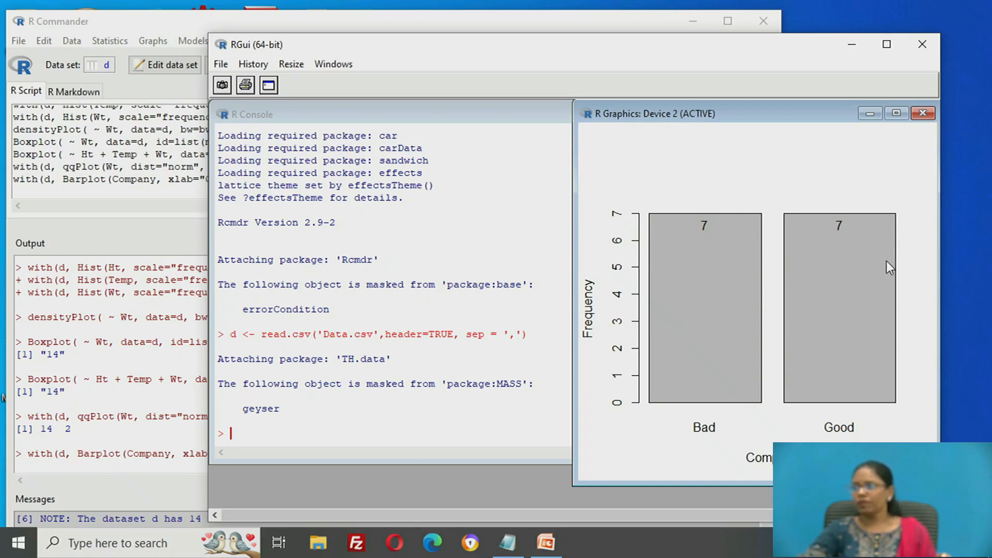
Draw a pie chart of the Company variable with the default colors and percentage labels and bring it into view
left_click(151, 40)
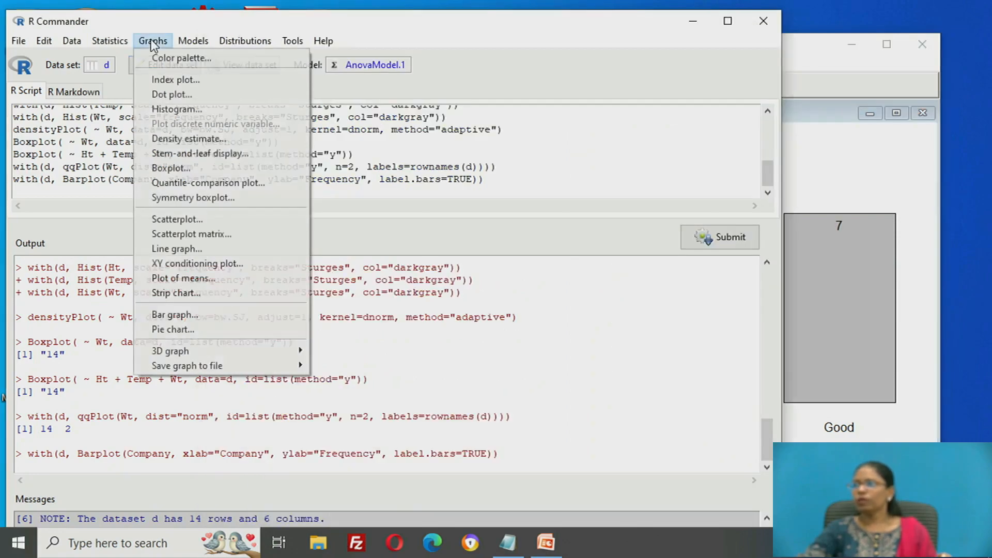
left_click(163, 329)
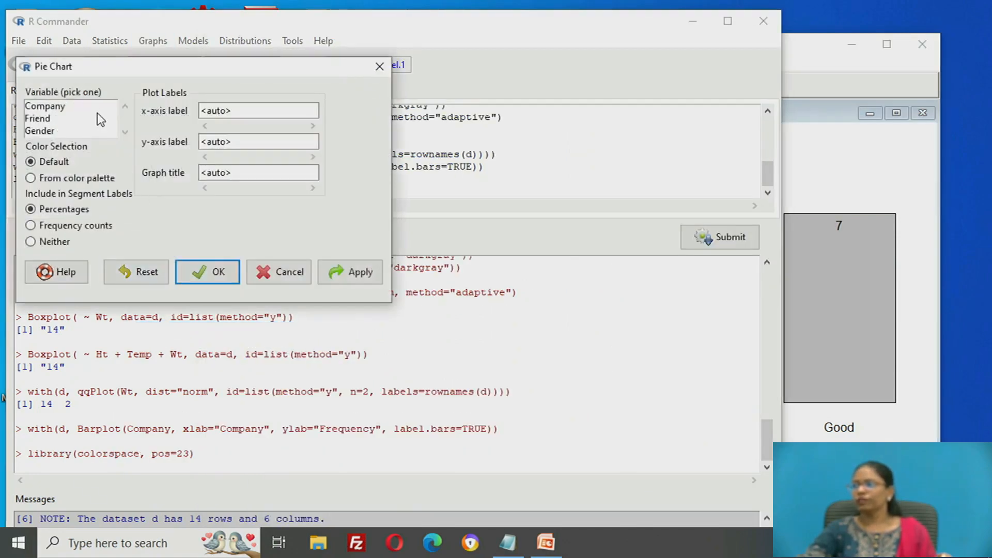
left_click(52, 107)
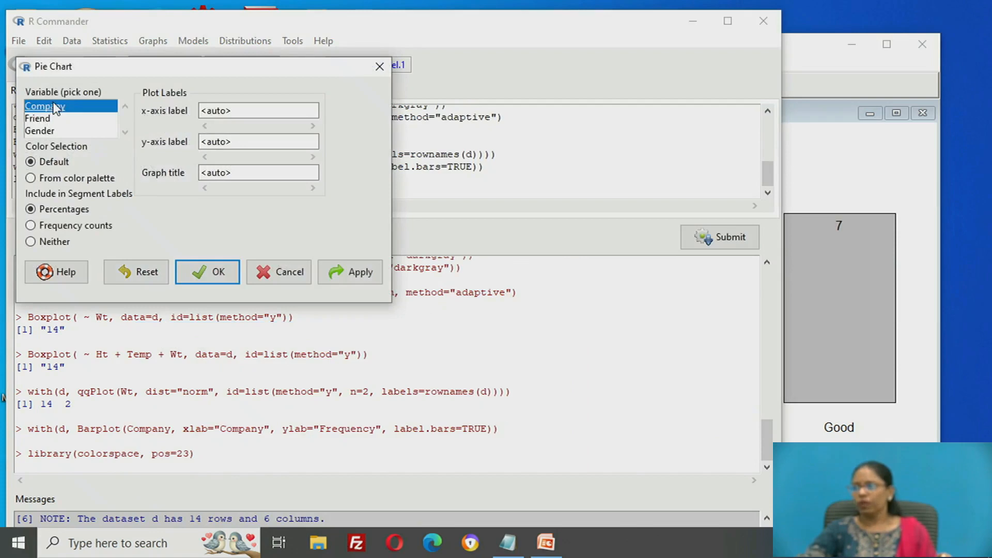
left_click(213, 279)
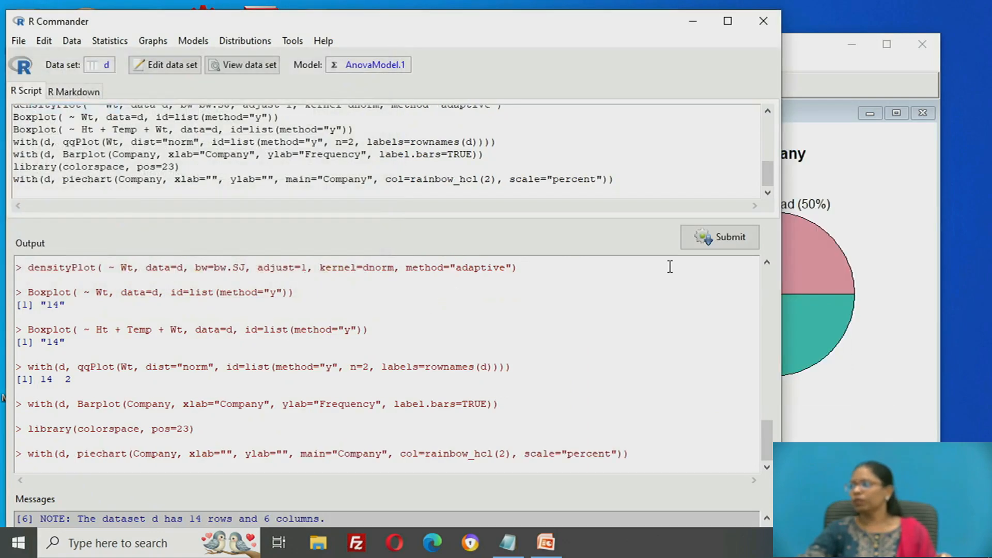
left_click(866, 324)
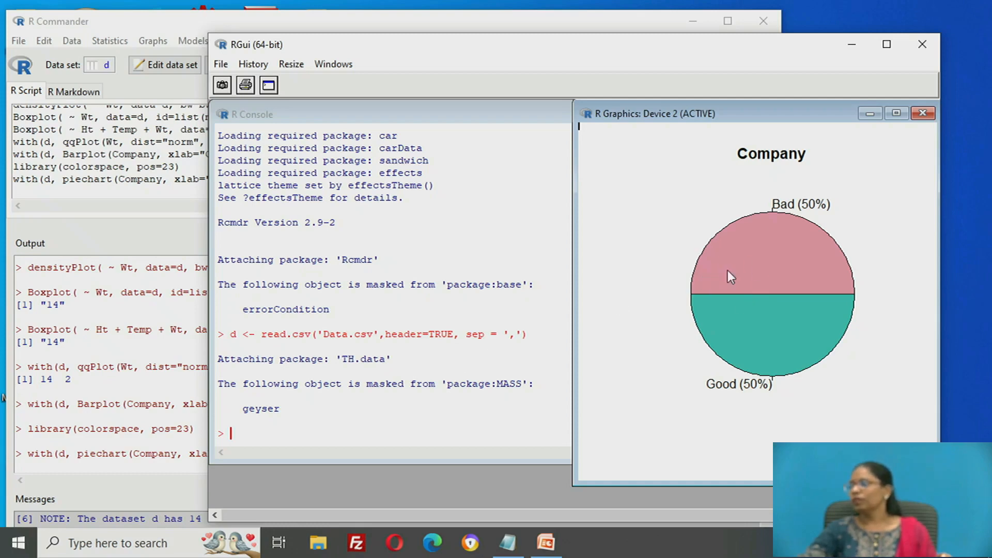
Compute the frequency distribution of the Company variable without the chi-square goodness-of-fit test
left_click(60, 191)
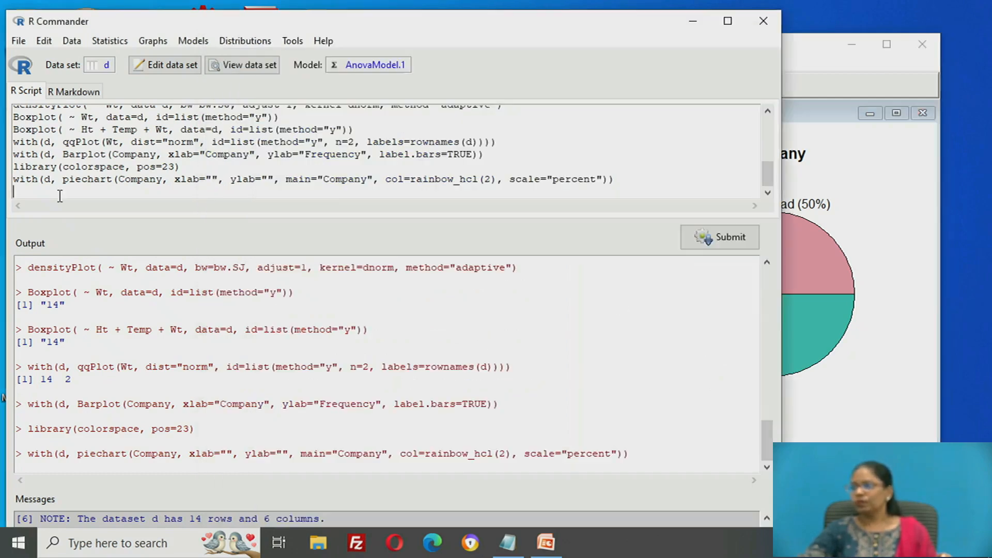
scroll(347, 311, "up", 1)
left_click(925, 274)
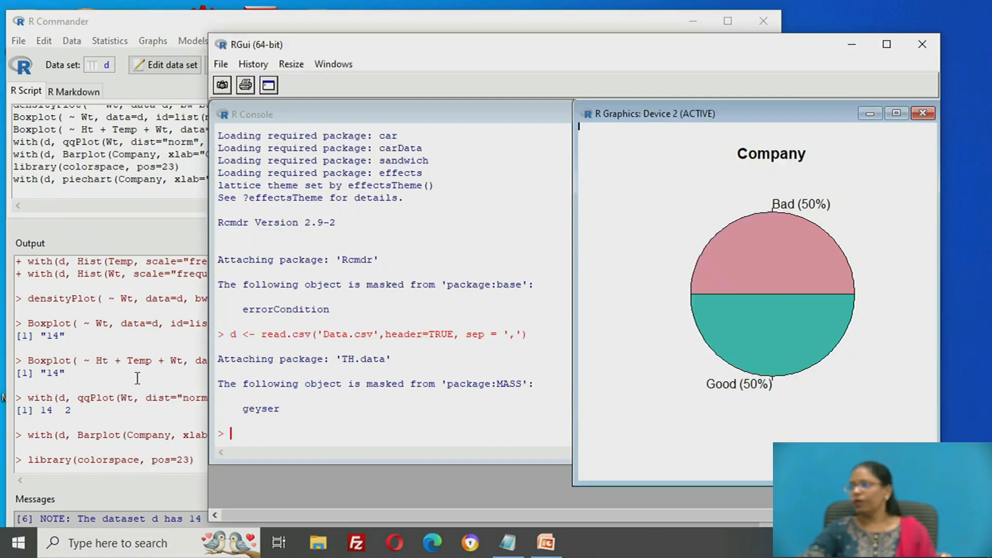
scroll(115, 370, "up", 5)
scroll(115, 371, "up", 3)
left_click(109, 40)
mouse_move(128, 58)
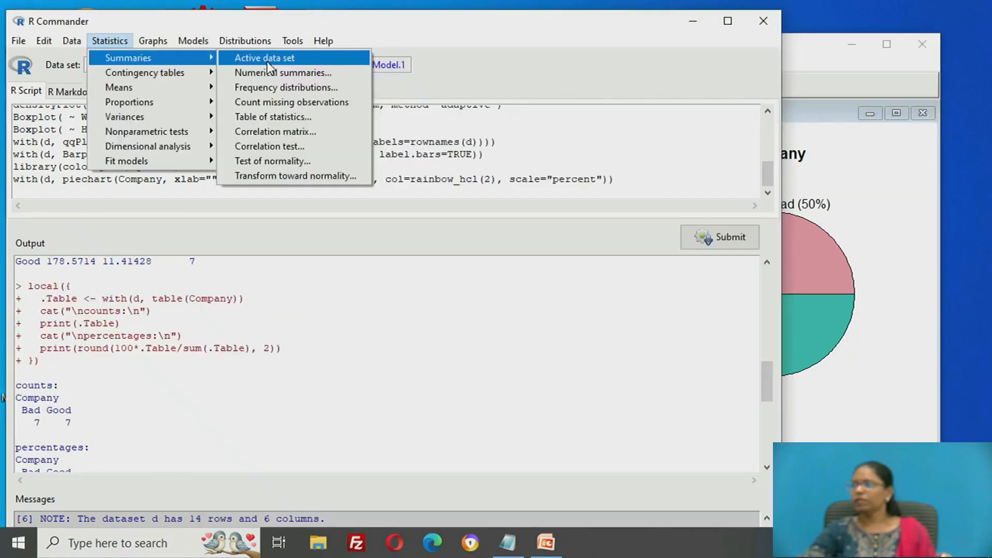
left_click(268, 89)
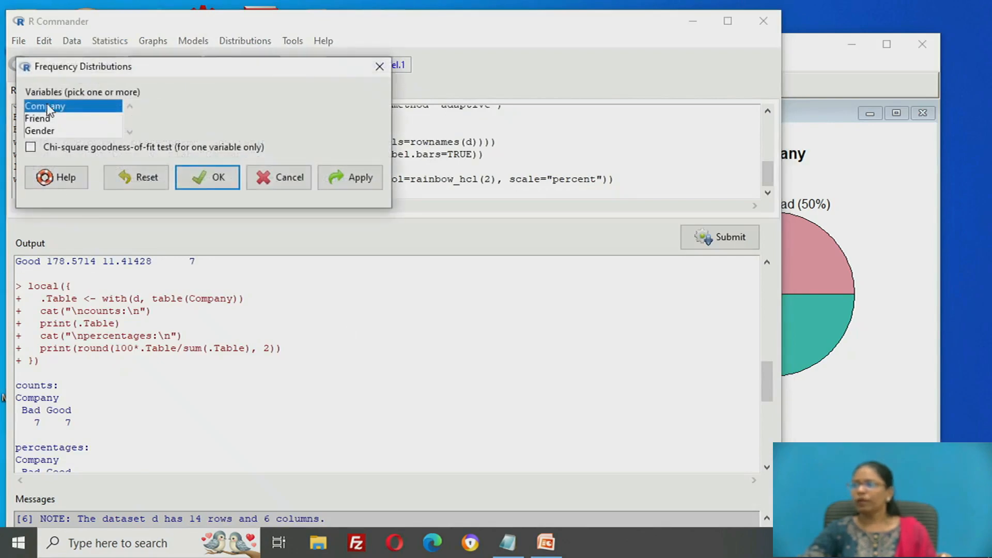
left_click(194, 178)
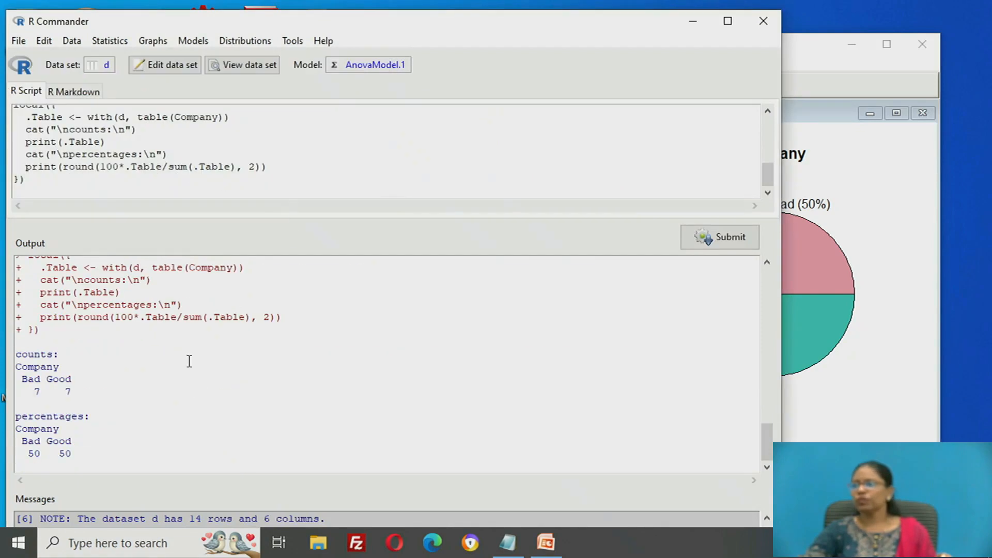
Highlight the Company counts and percentages in the output and bring the pie chart into view for comparison
left_click_drag(18, 381, 75, 391)
left_click_drag(21, 440, 73, 454)
left_click(886, 367)
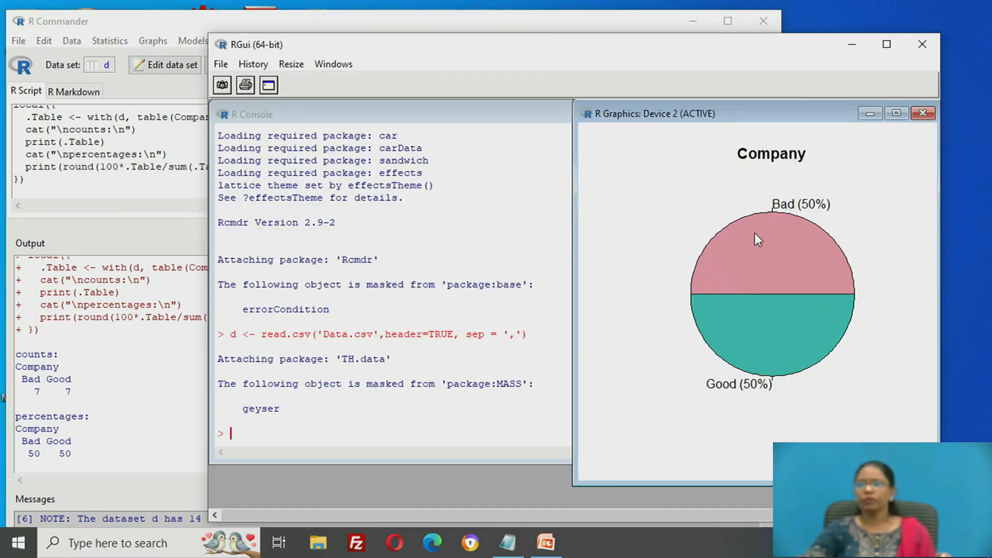
Compute the frequency distribution of the Gender variable without the chi-square goodness-of-fit test
left_click(114, 41)
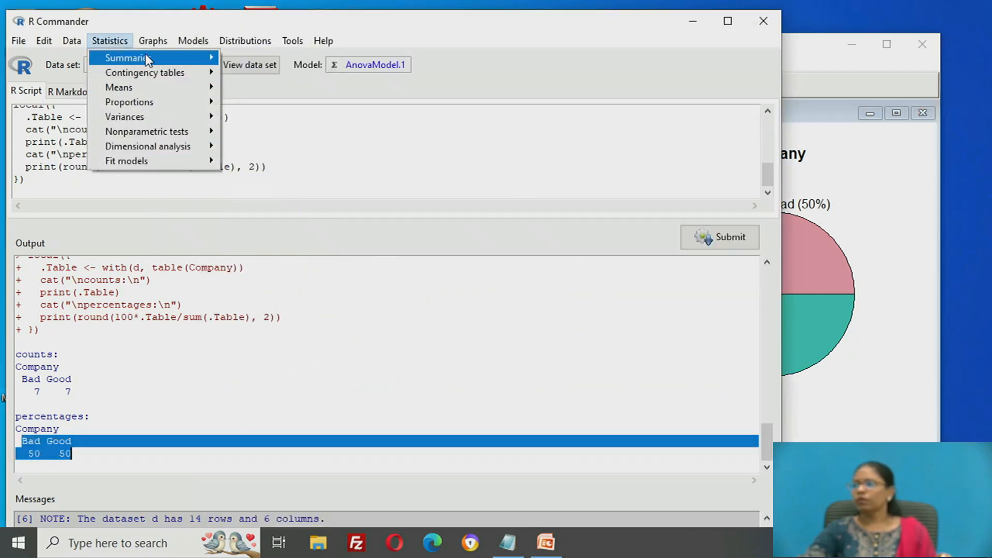
mouse_move(145, 55)
left_click(246, 88)
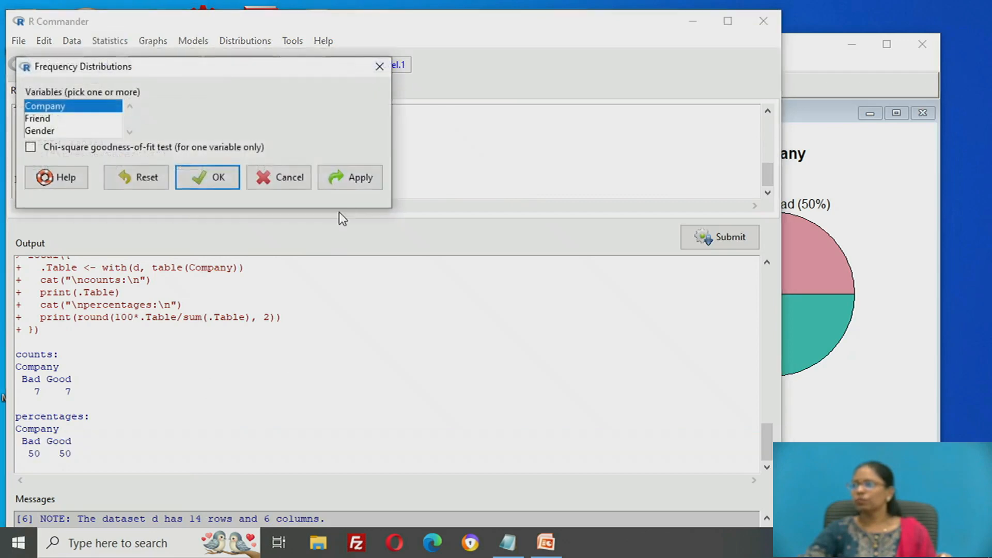
left_click(40, 130)
left_click(207, 177)
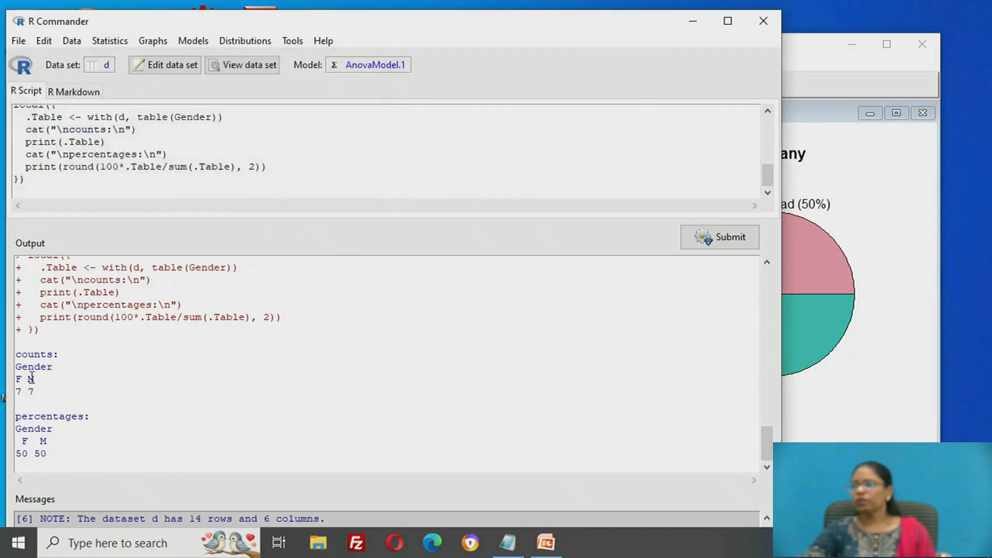
Draw a pie chart of the Gender variable with the default colors and percentage labels and bring it into view
left_click(153, 40)
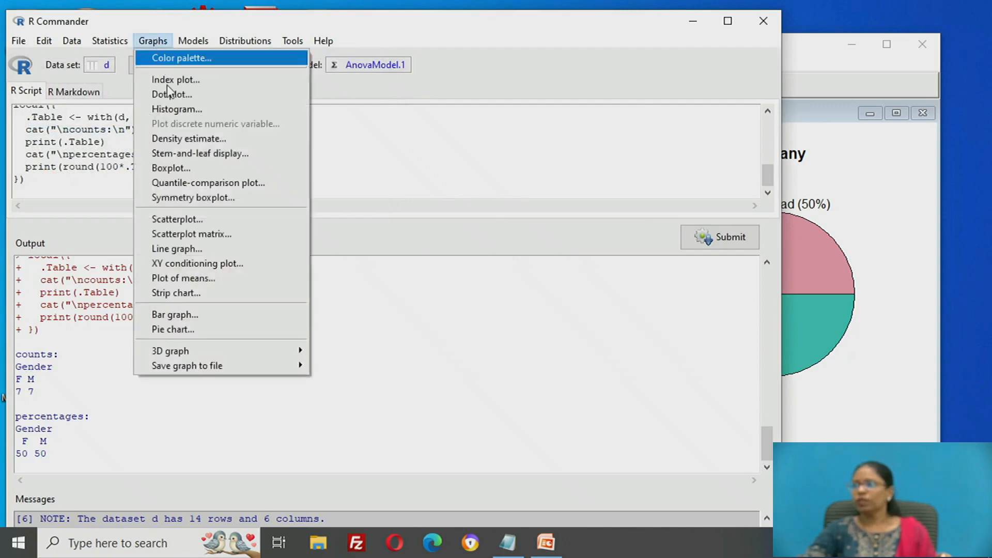
left_click(171, 330)
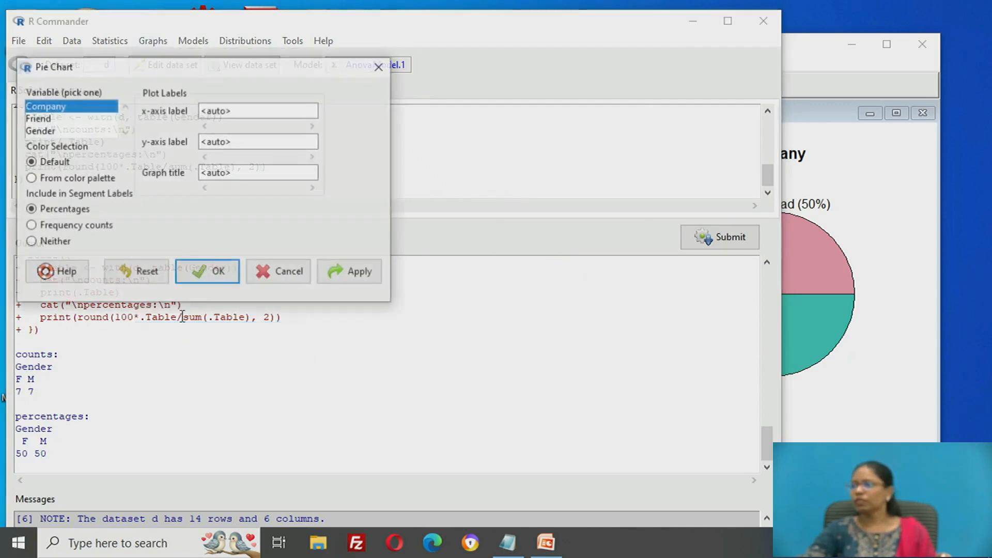
left_click(41, 130)
left_click(207, 272)
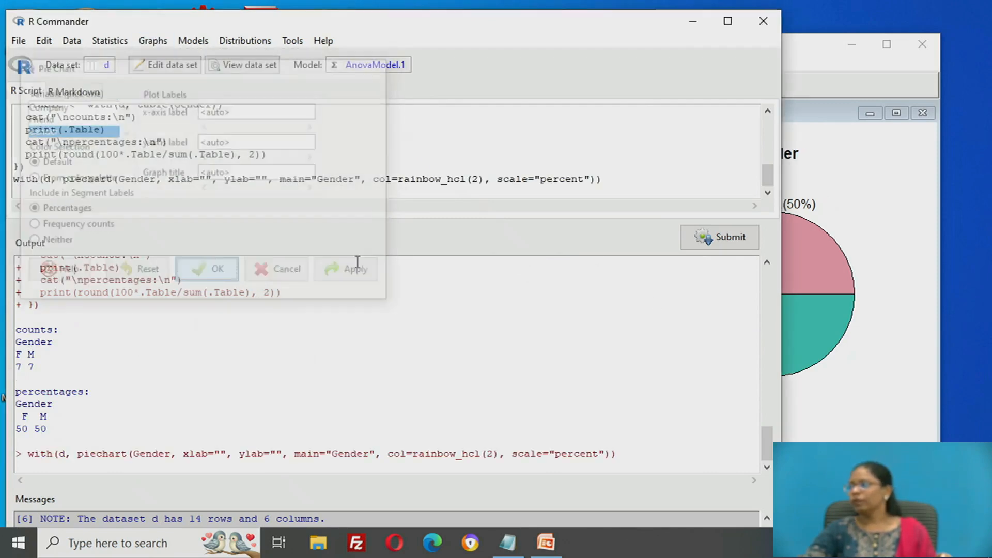
left_click(854, 360)
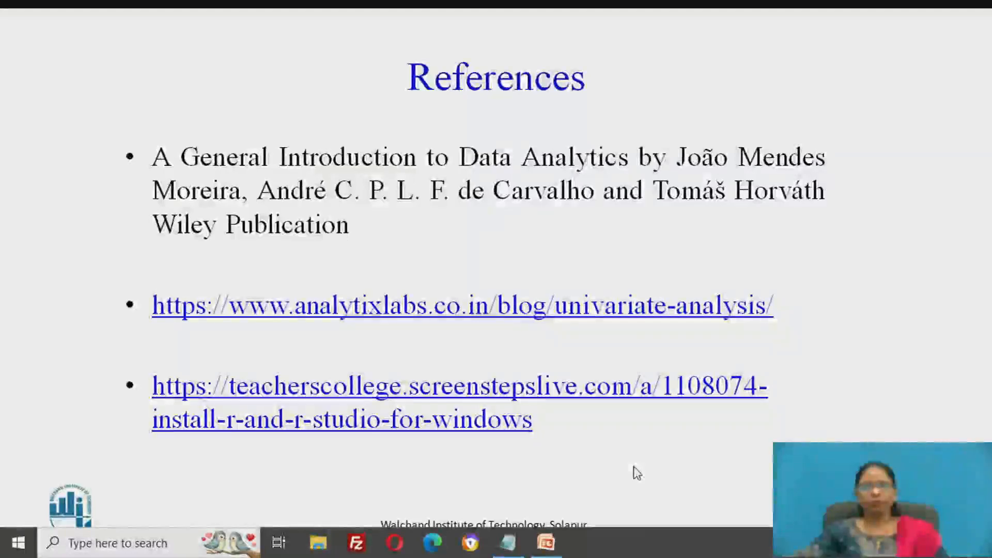
key("Right")
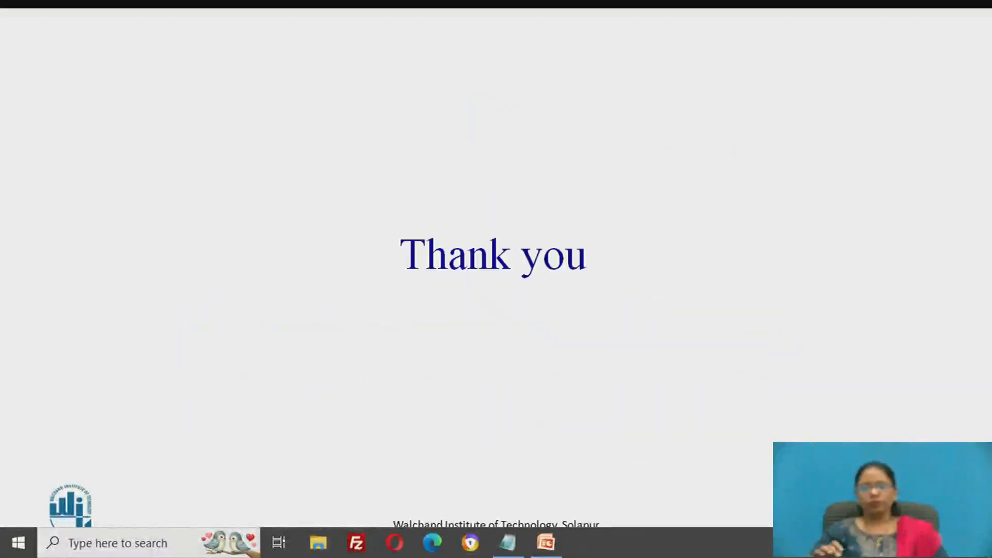